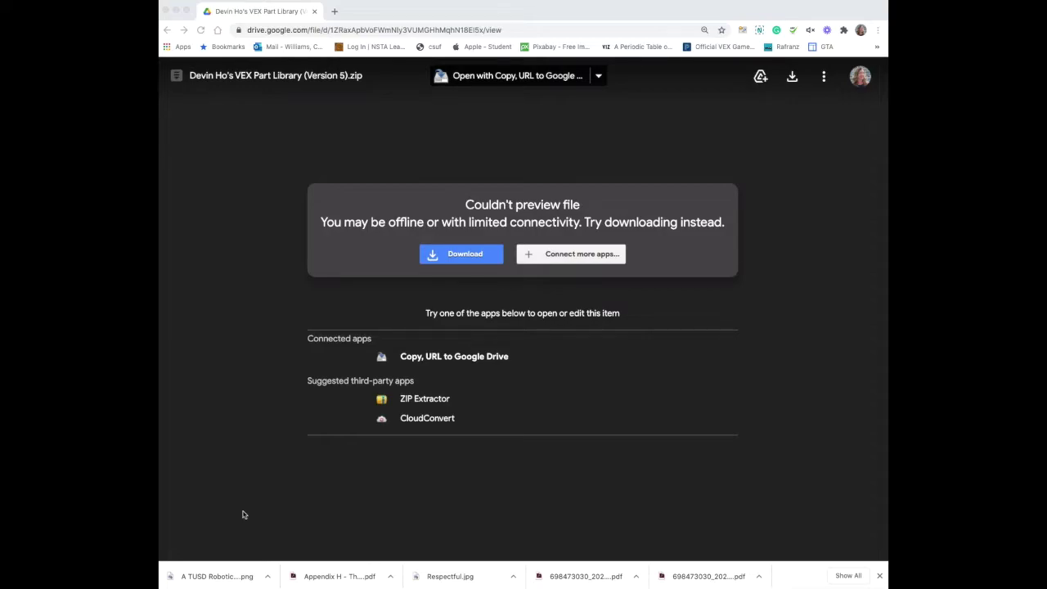
# Request the download of the VEX Part Library (Version 5) zip from its Drive preview page.
pyautogui.click(465, 259)
pyautogui.click(465, 259)
pyautogui.click(465, 258)
pyautogui.click(465, 259)
pyautogui.click(464, 258)
# Download the VEX part library zip anyway, bypassing Drive's virus-scan warning.
pyautogui.click(464, 255)
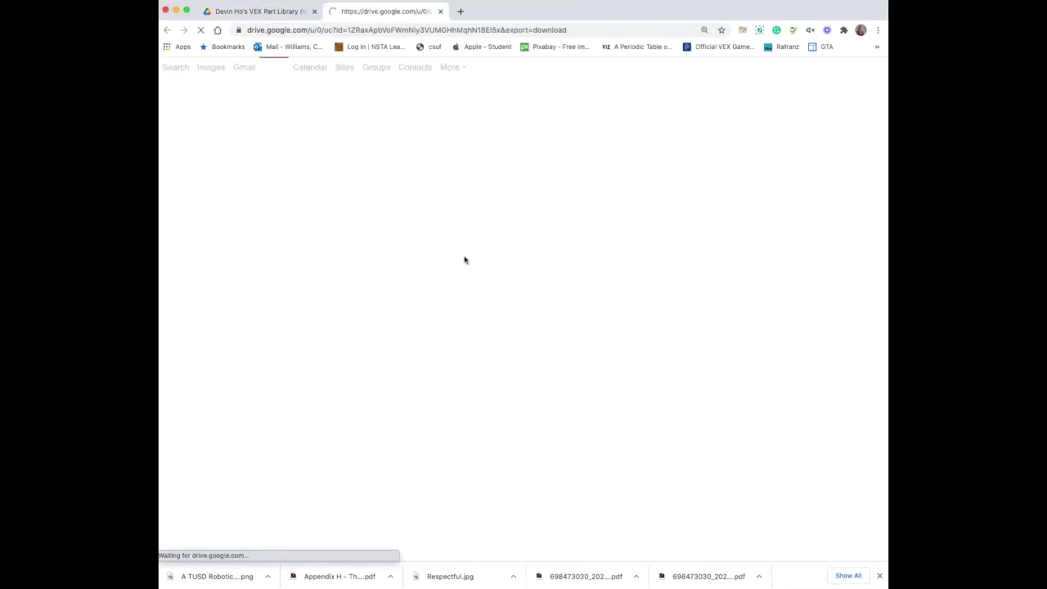
pyautogui.click(426, 194)
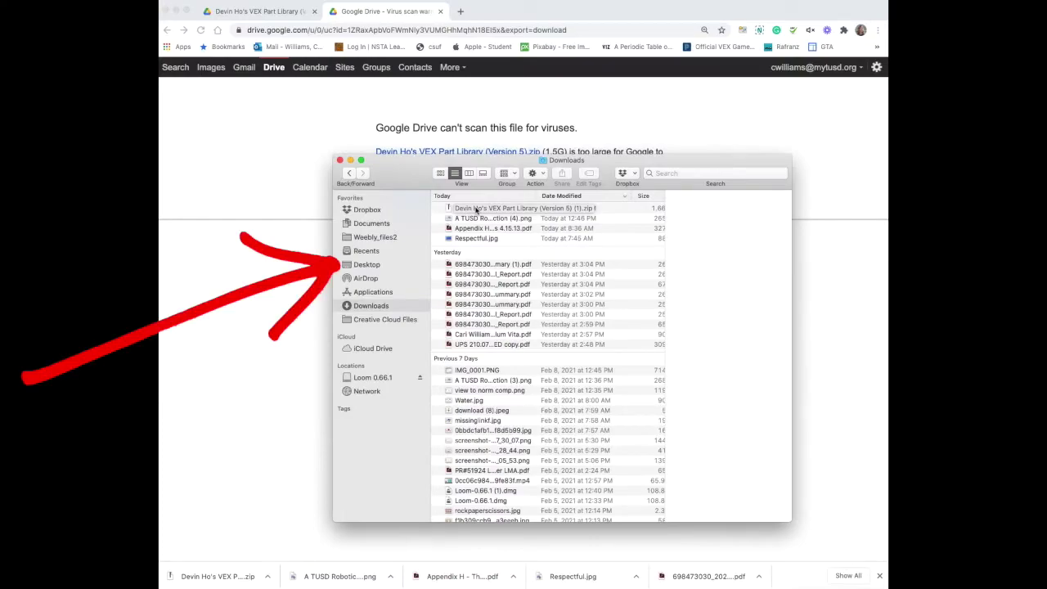
# Move the part library zip from Downloads onto the desktop and extract it.
pyautogui.moveTo(447, 103); pyautogui.dragTo(388, 117)
pyautogui.moveTo(436, 221); pyautogui.dragTo(372, 266)
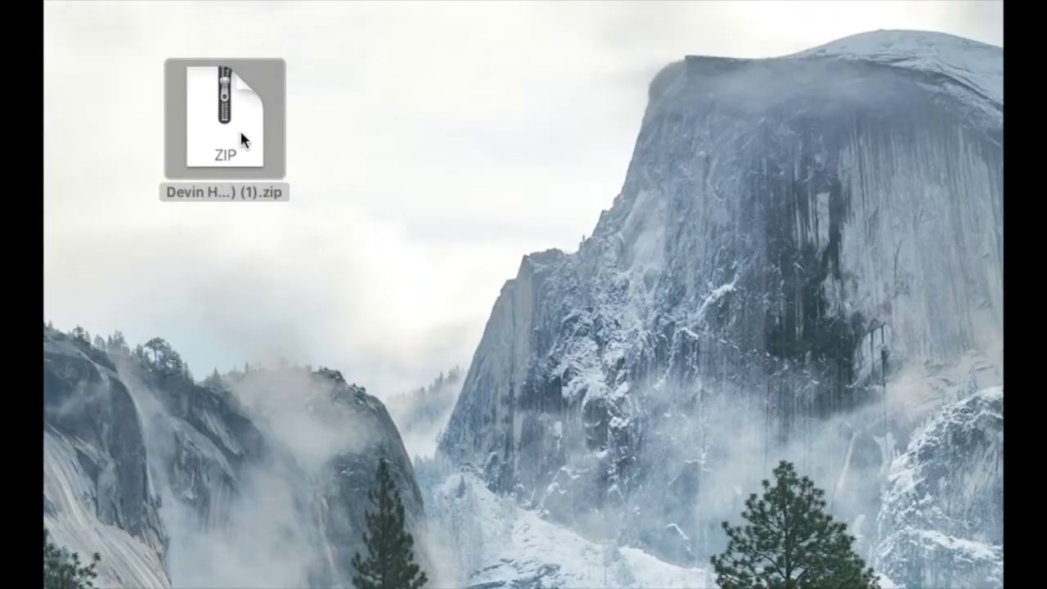
pyautogui.doubleClick(242, 141)
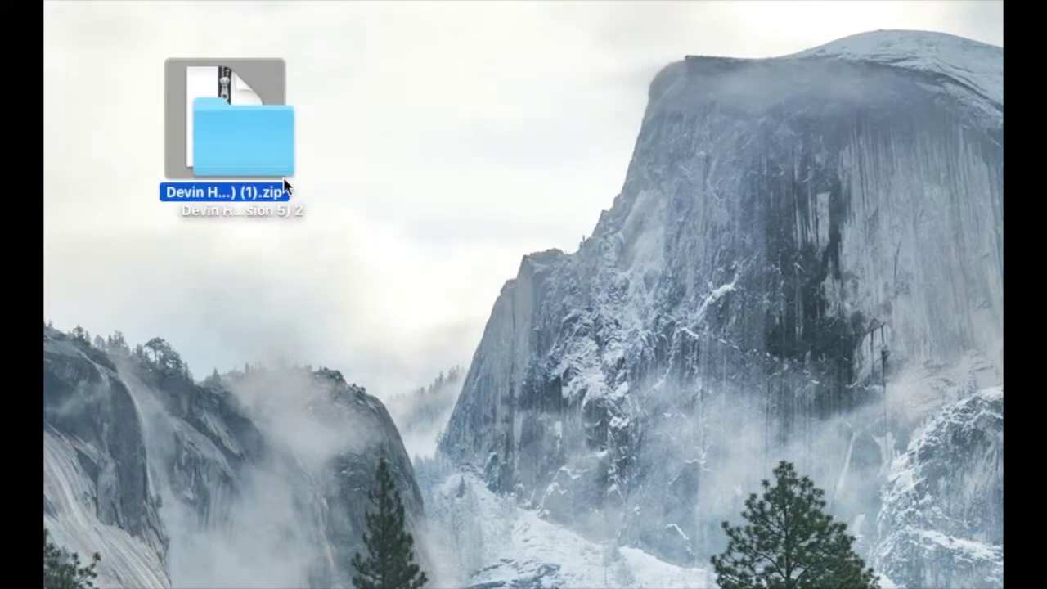
# Move the zip to Trash and place the extracted folder at the desktop's upper left.
pyautogui.moveTo(254, 142); pyautogui.dragTo(419, 143)
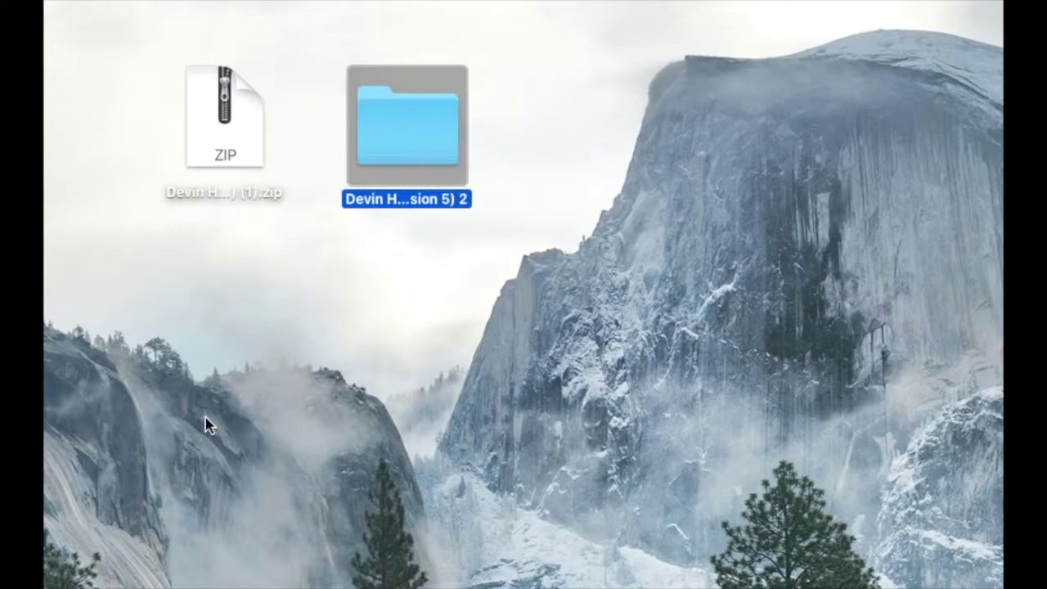
pyautogui.click(214, 163)
pyautogui.rightClick(228, 148)
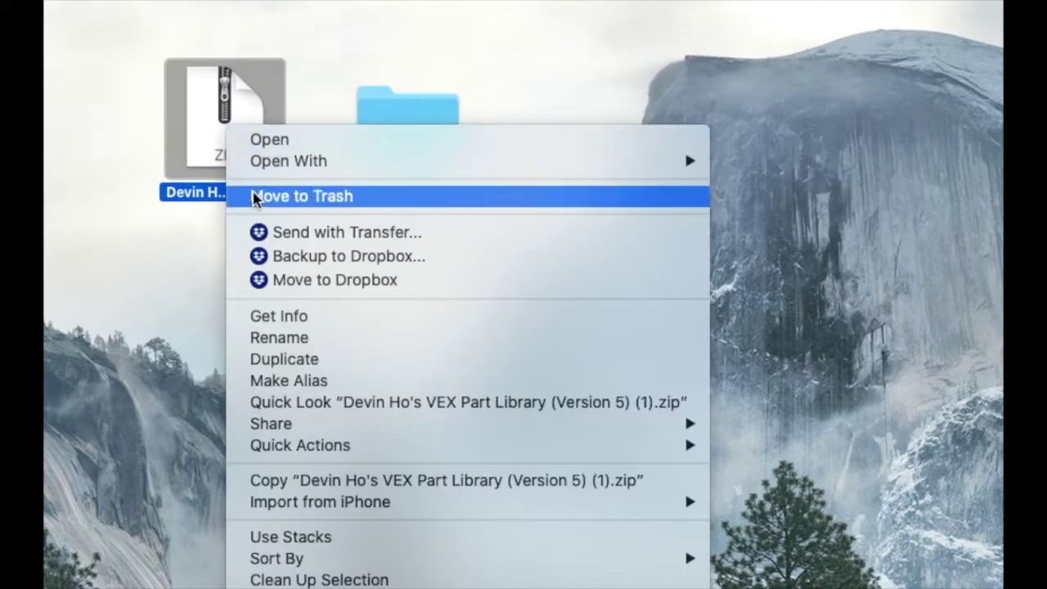
pyautogui.click(259, 196)
pyautogui.moveTo(409, 146); pyautogui.dragTo(214, 143)
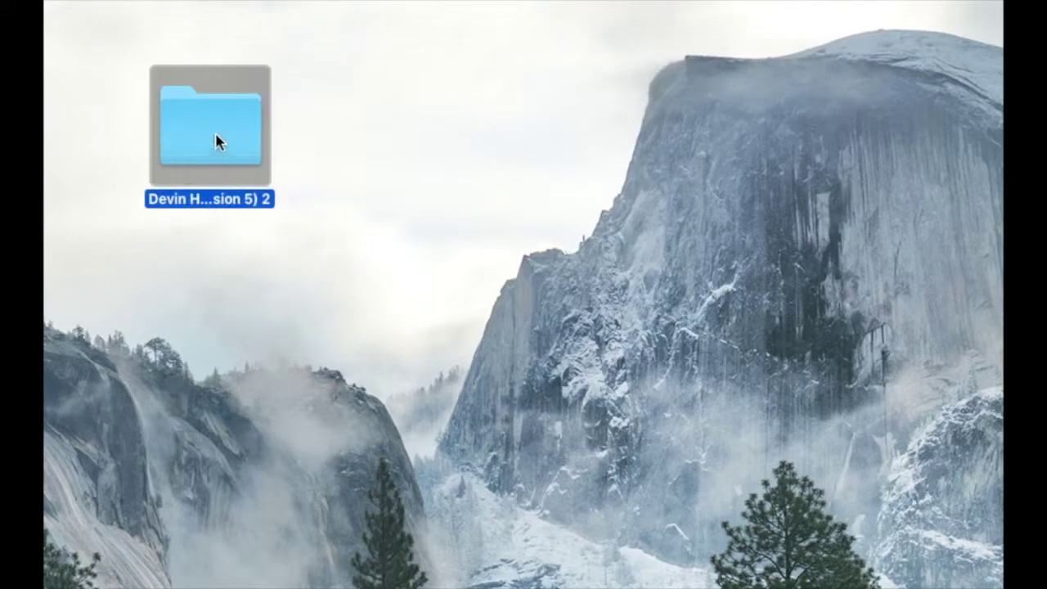
# Open the extracted library folder and expand Custom Parts, Legacy Electronics and Motion.
pyautogui.doubleClick(214, 152)
pyautogui.moveTo(595, 18); pyautogui.dragTo(705, 41)
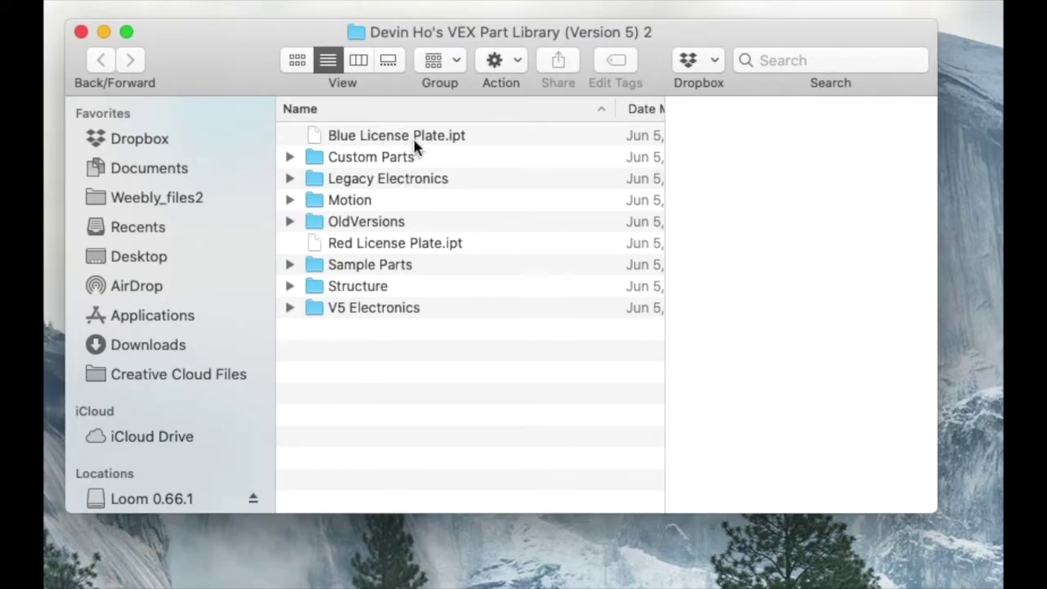
pyautogui.click(290, 157)
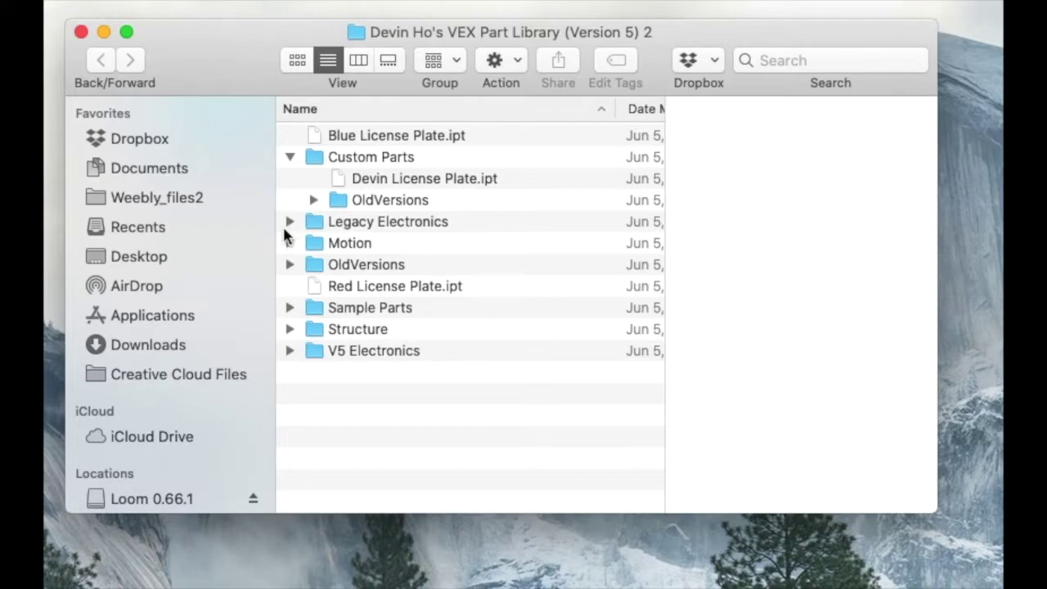
pyautogui.click(289, 221)
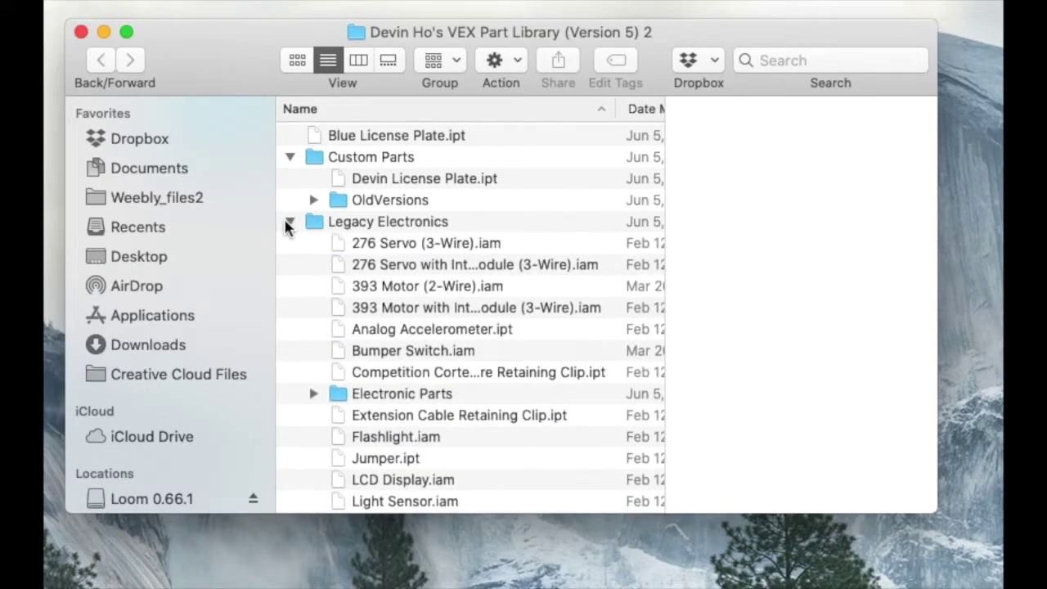
pyautogui.click(289, 222)
pyautogui.click(289, 243)
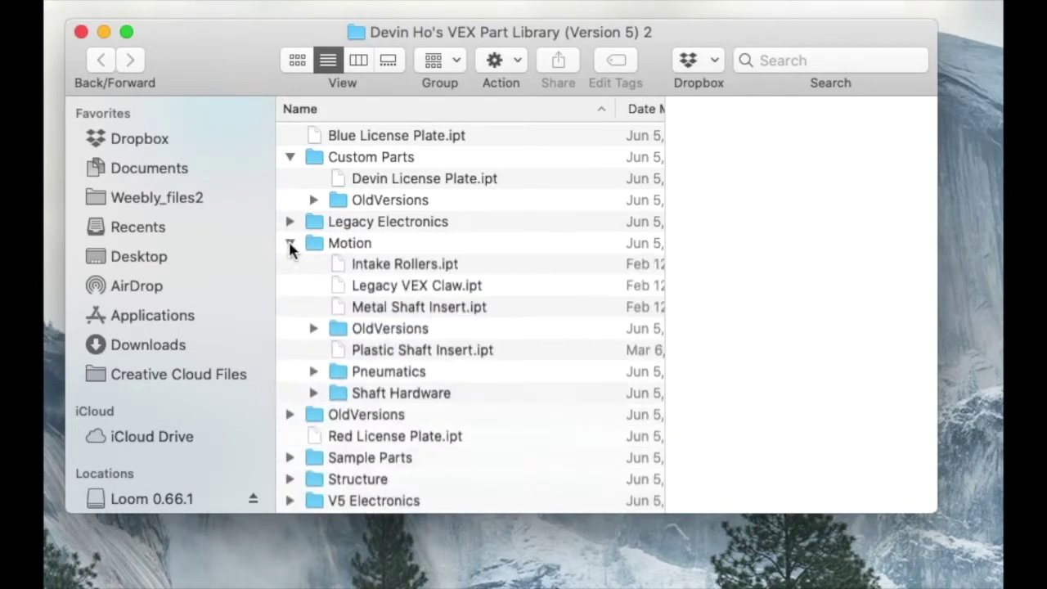
pyautogui.scroll(-10, 447, 380)
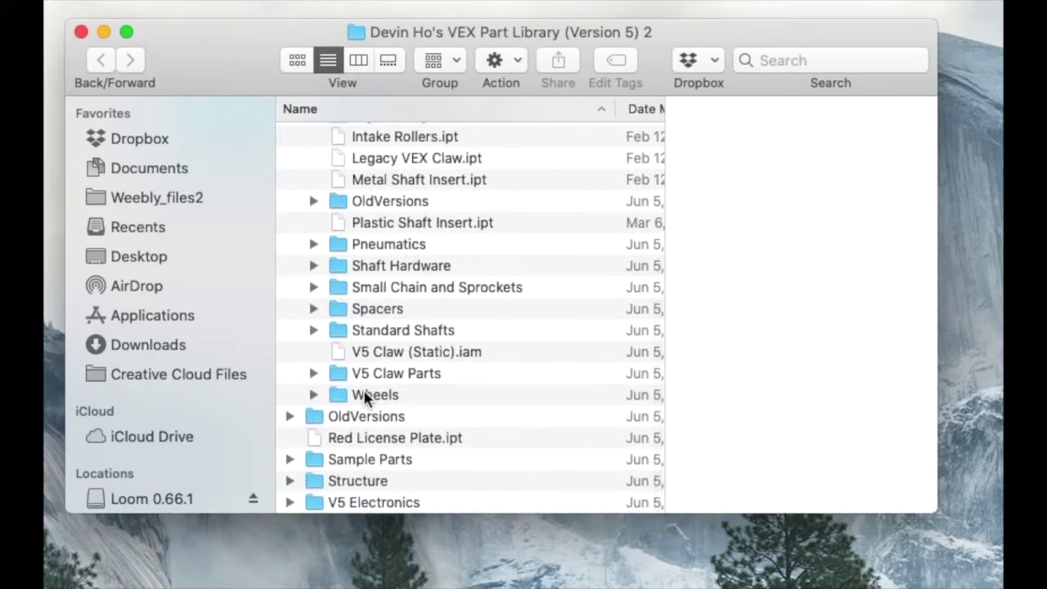
# Browse the wheel parts in Wheels, collapse it, and expand the Structure folder.
pyautogui.click(313, 394)
pyautogui.scroll(-10, 584, 327)
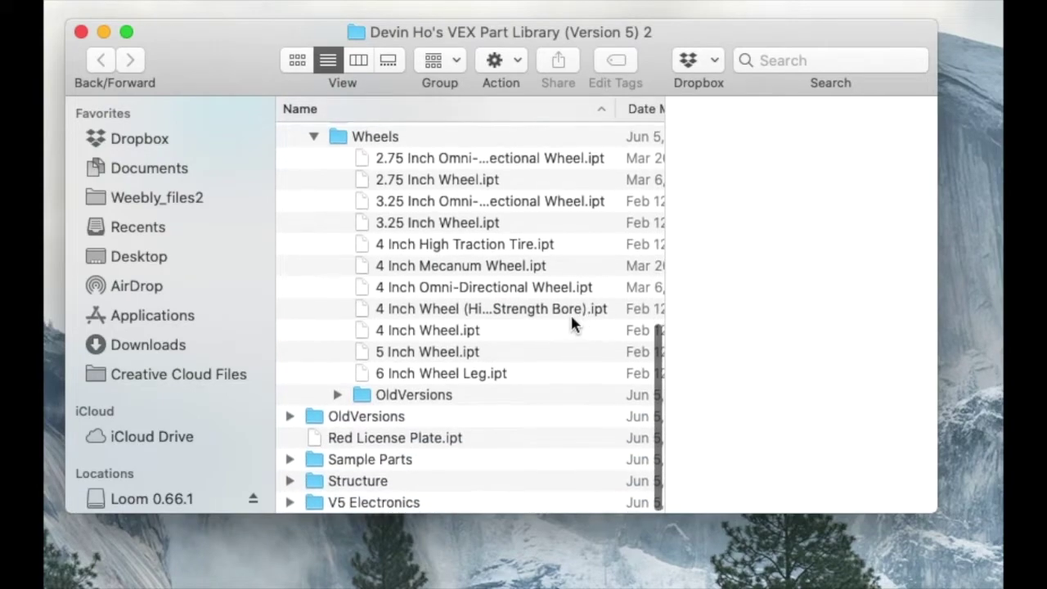
pyautogui.click(313, 137)
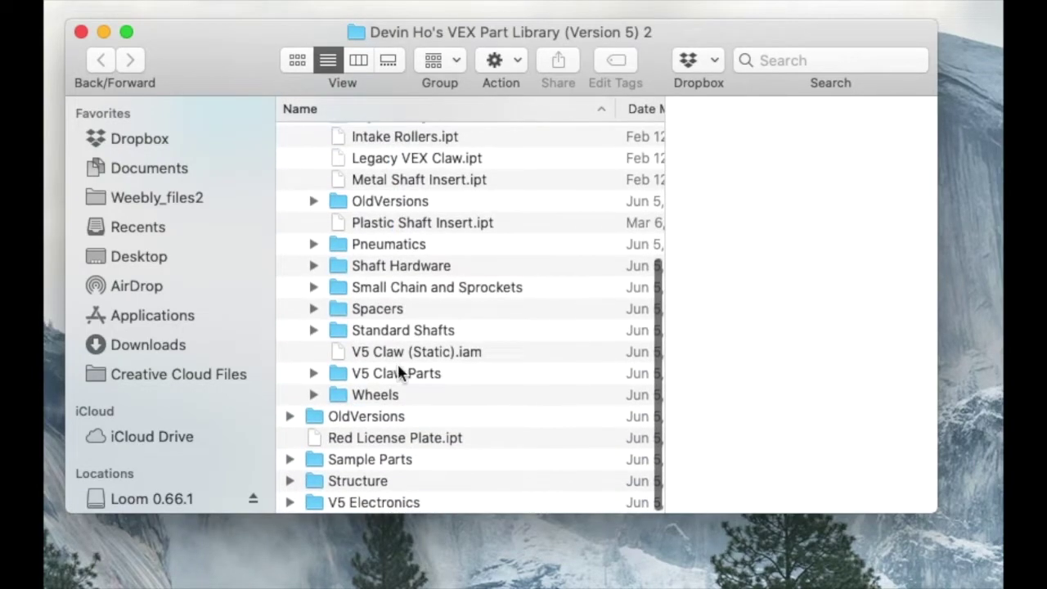
pyautogui.click(290, 481)
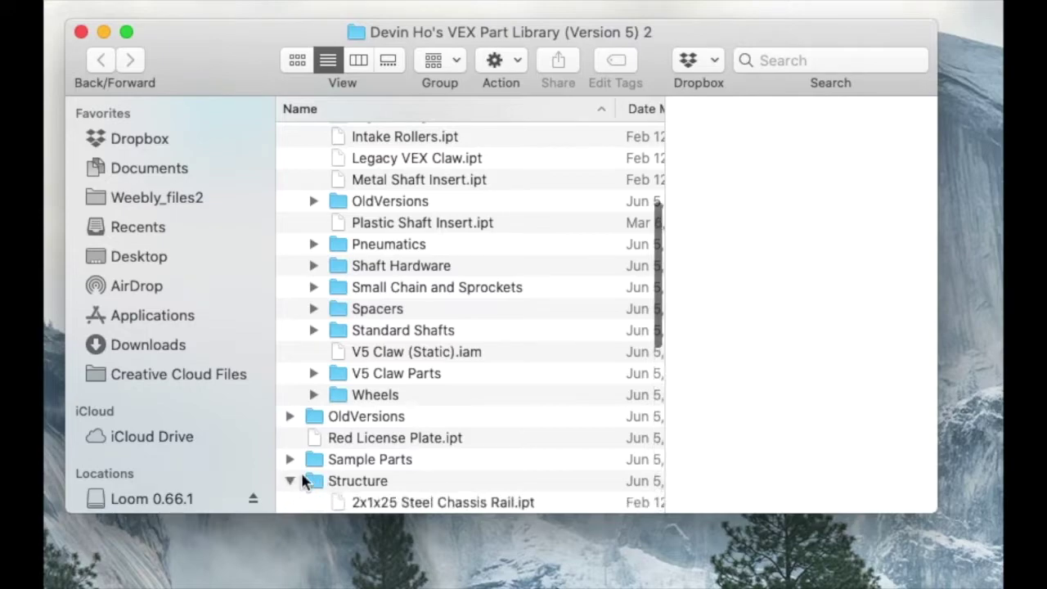
pyautogui.scroll(-5, 439, 370)
pyautogui.scroll(-10, 439, 372)
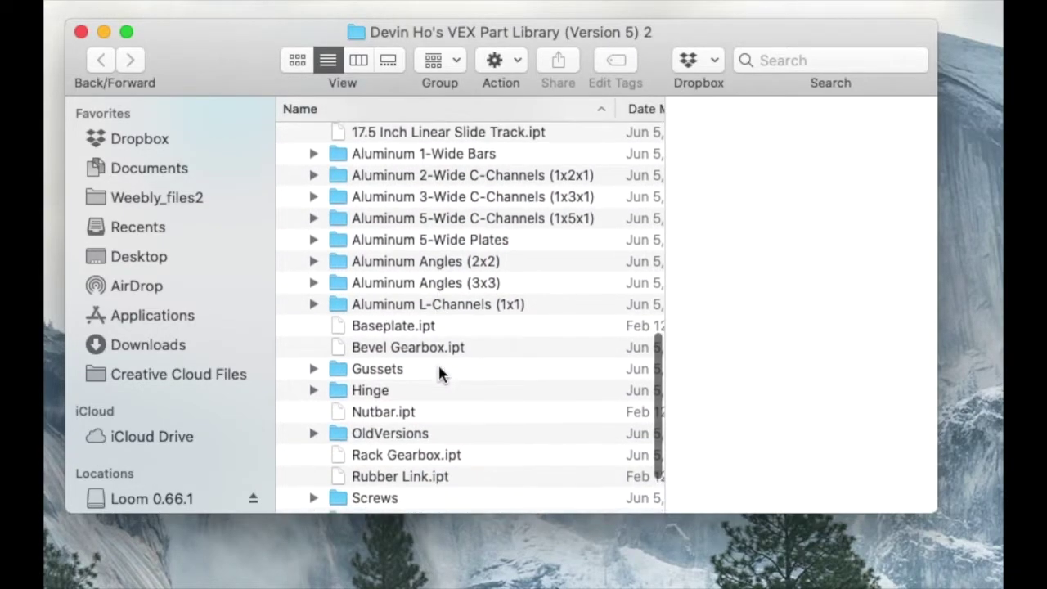
# Browse the Aluminum 2-Wide C-Channel lengths, then collapse C-Channels, Structure, Motion and Custom Parts.
pyautogui.click(313, 175)
pyautogui.scroll(-2, 528, 237)
pyautogui.scroll(-14, 528, 237)
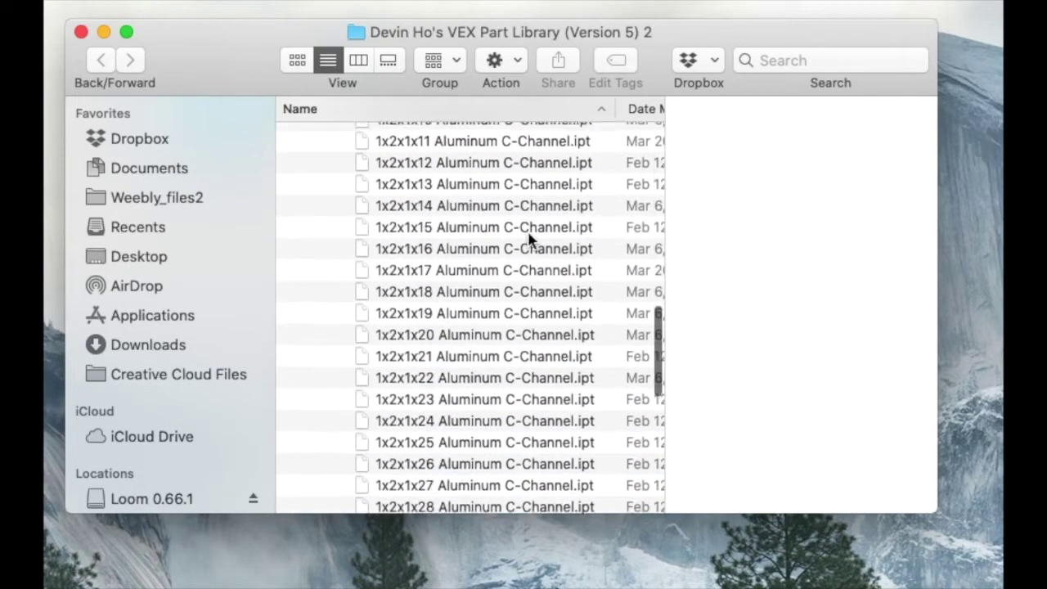
pyautogui.scroll(-5, 528, 237)
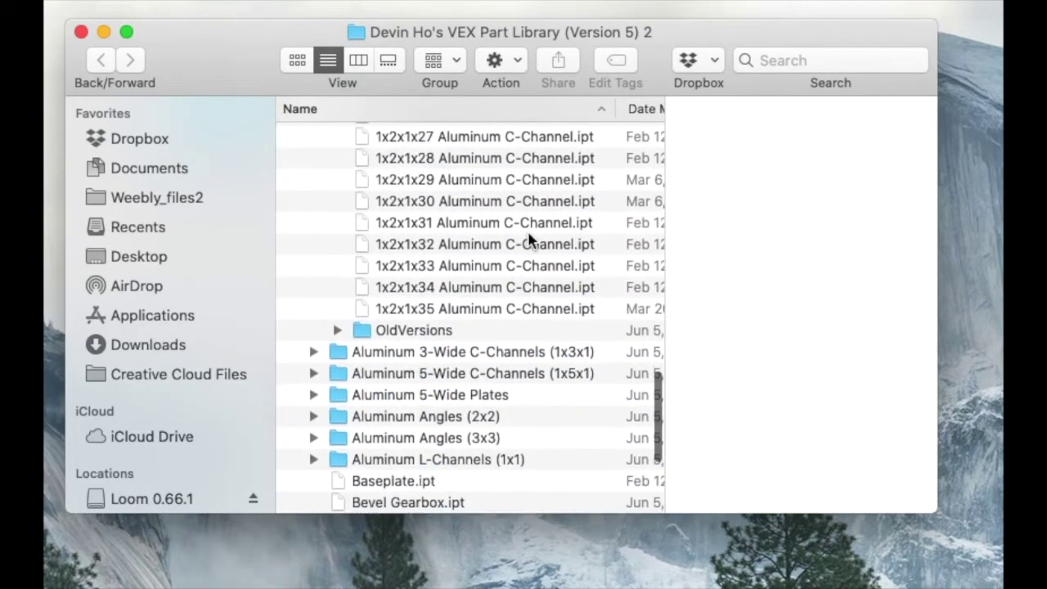
pyautogui.scroll(15, 528, 237)
pyautogui.scroll(5, 528, 237)
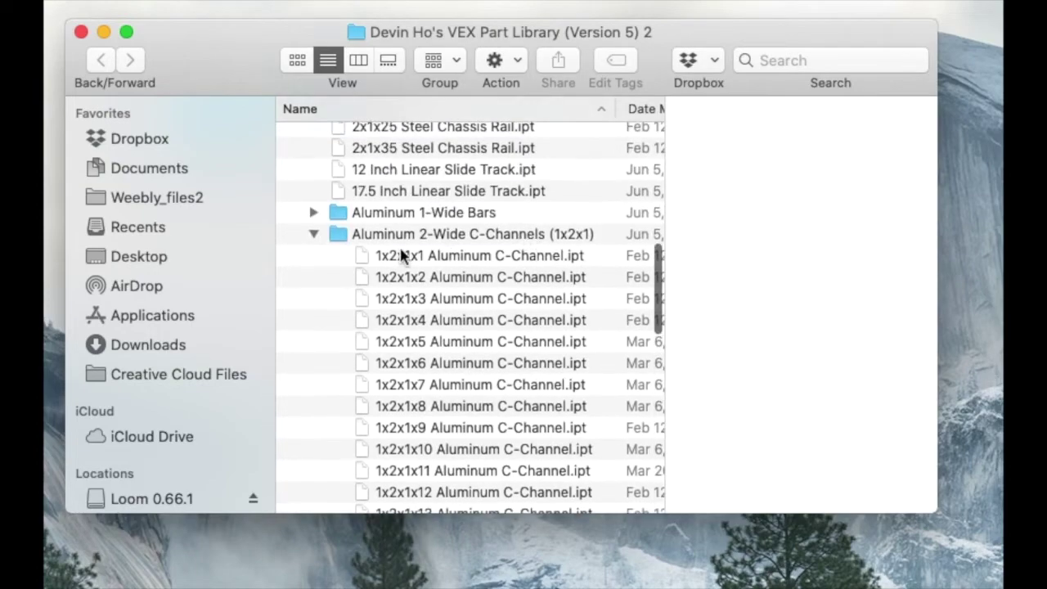
pyautogui.click(314, 236)
pyautogui.scroll(5, 413, 319)
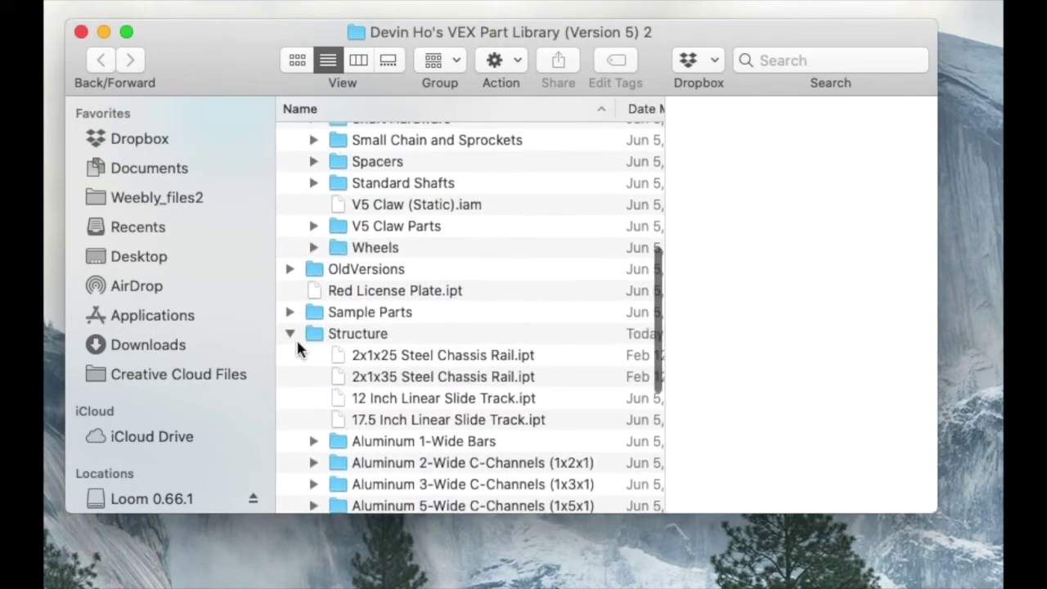
pyautogui.click(289, 335)
pyautogui.scroll(5, 417, 384)
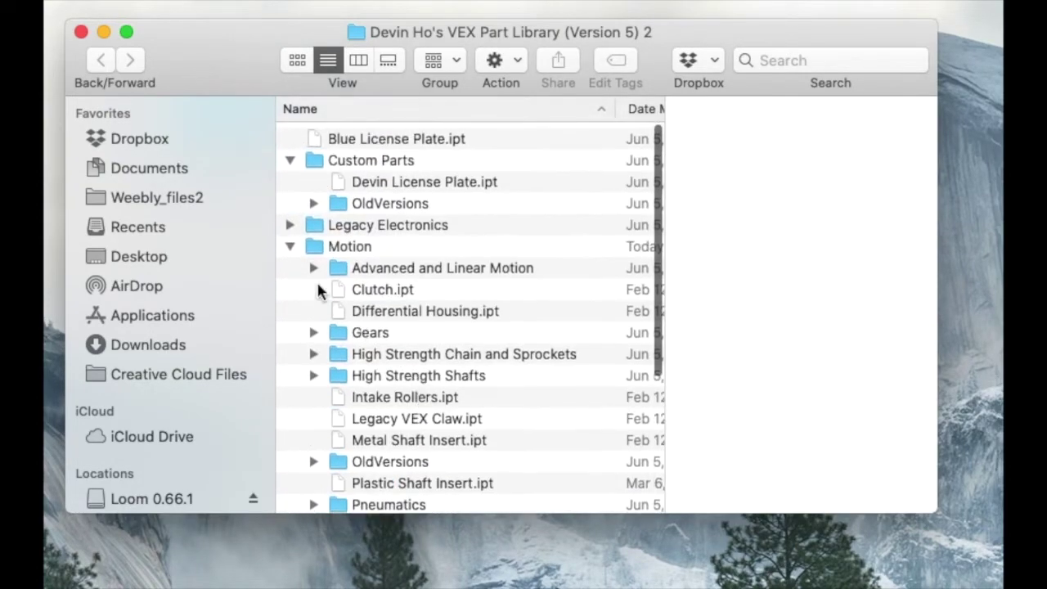
pyautogui.click(290, 243)
pyautogui.scroll(-1, 409, 317)
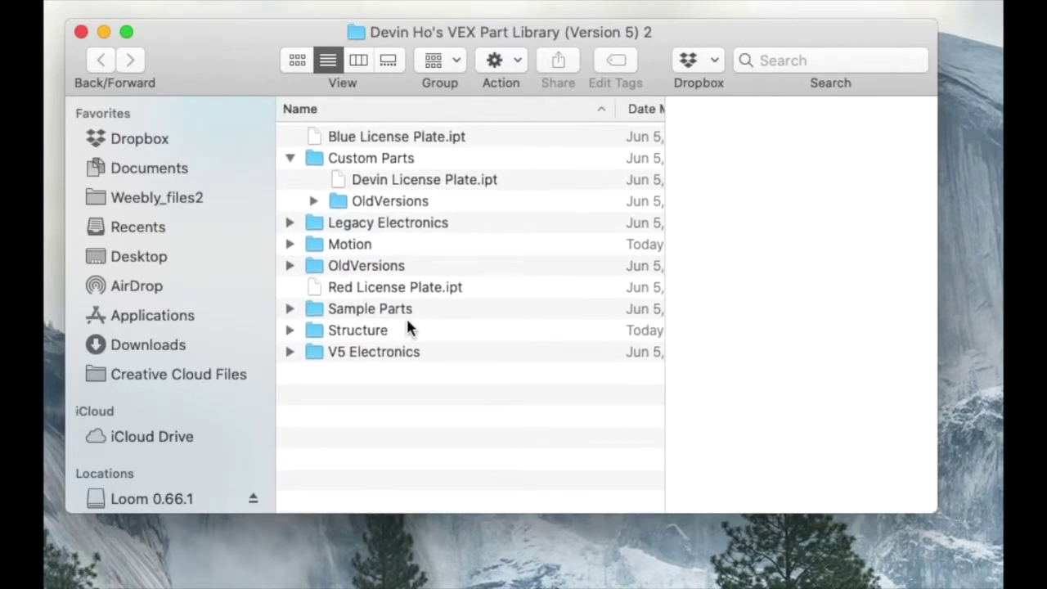
pyautogui.click(290, 157)
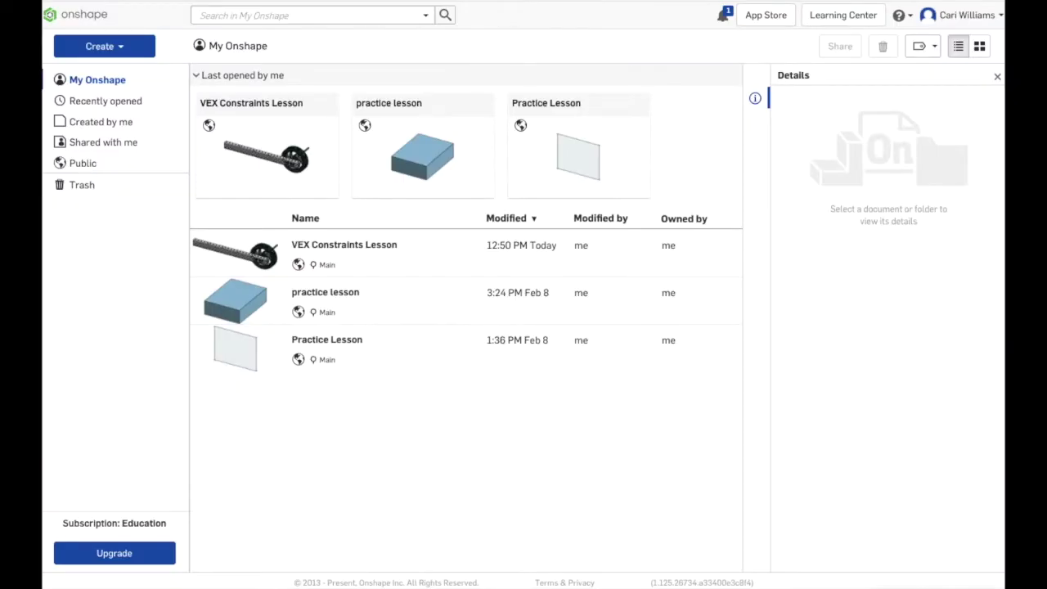
# Create a new Onshape document named 'Chassis'.
pyautogui.click(121, 47)
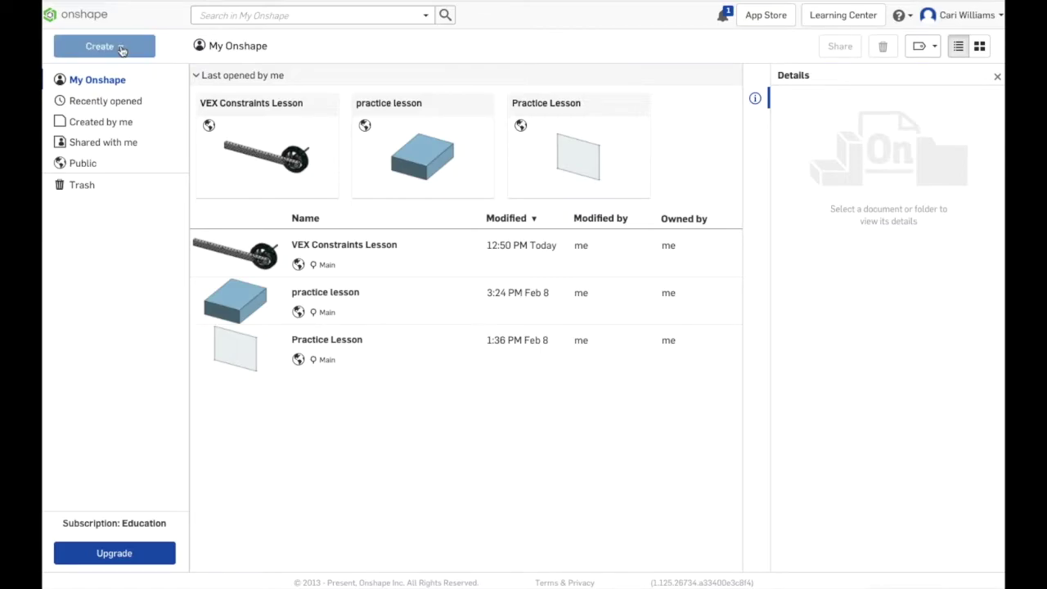
pyautogui.click(105, 71)
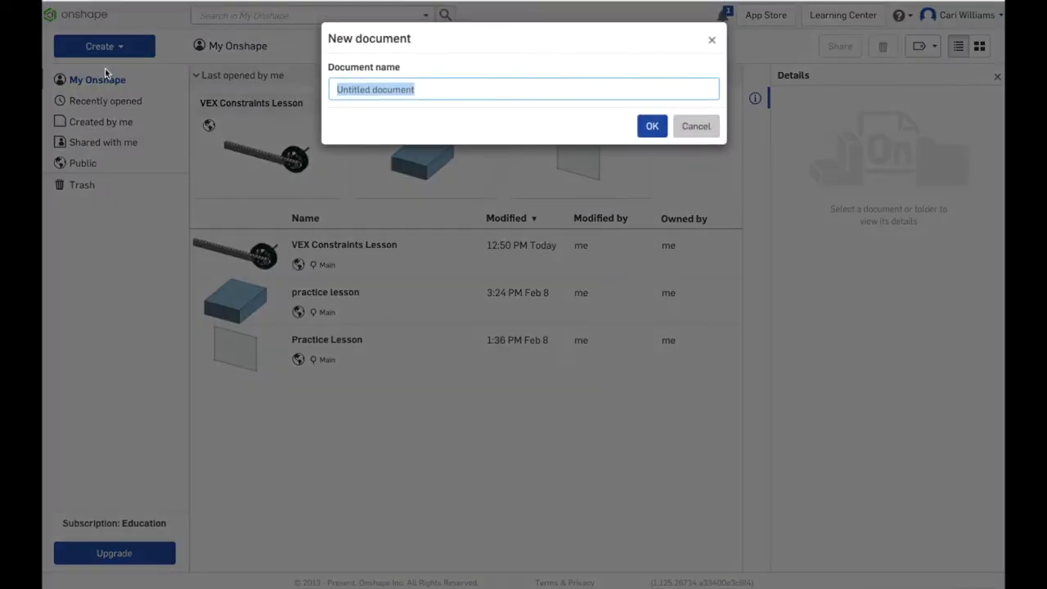
pyautogui.write('Chassis')
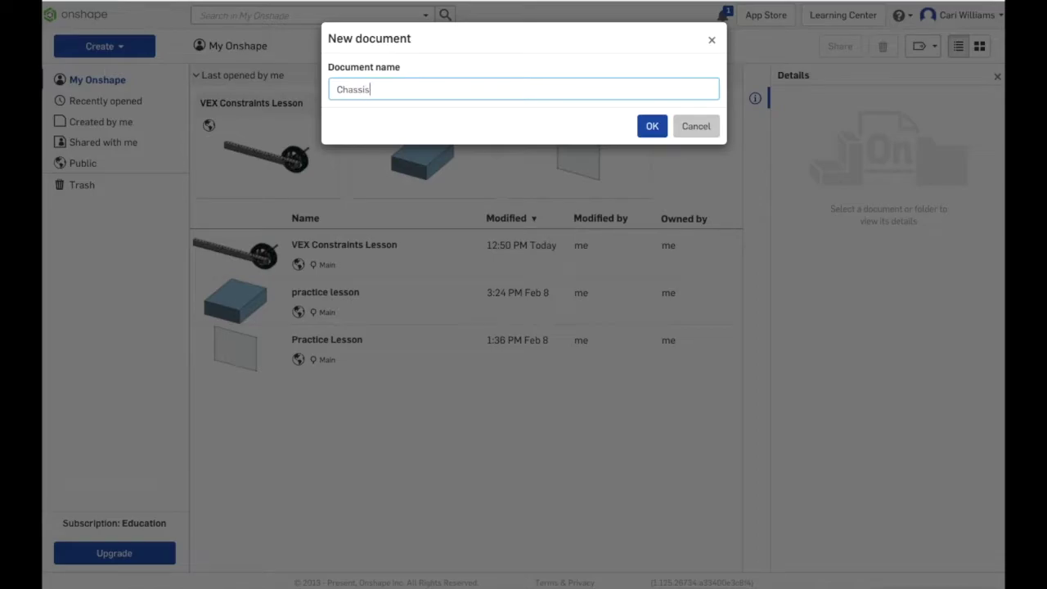
pyautogui.click(655, 129)
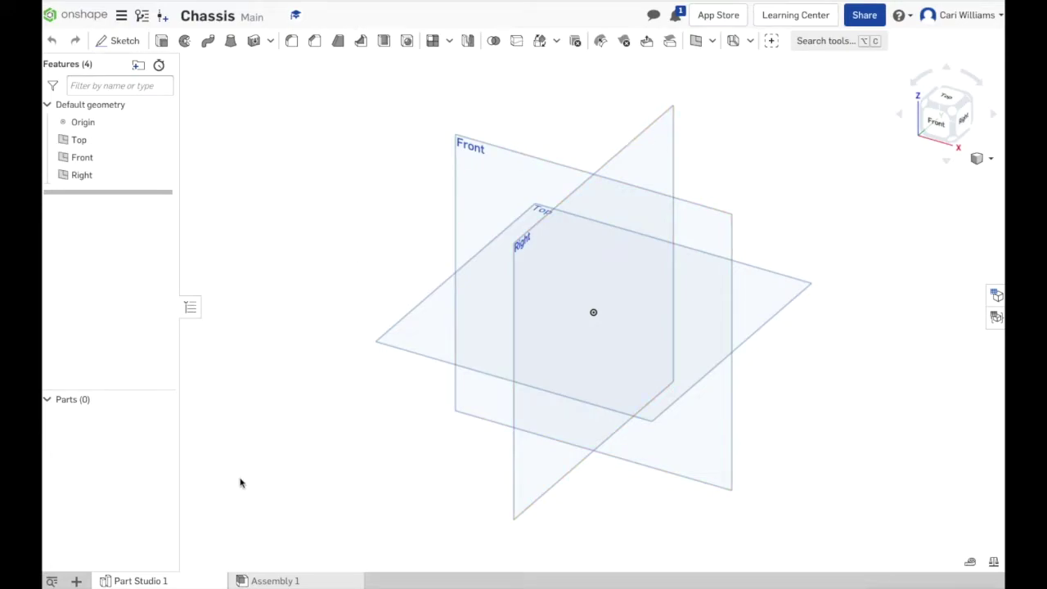
# Check the empty Assembly 1, then begin importing a file into Part Studio 1.
pyautogui.click(294, 581)
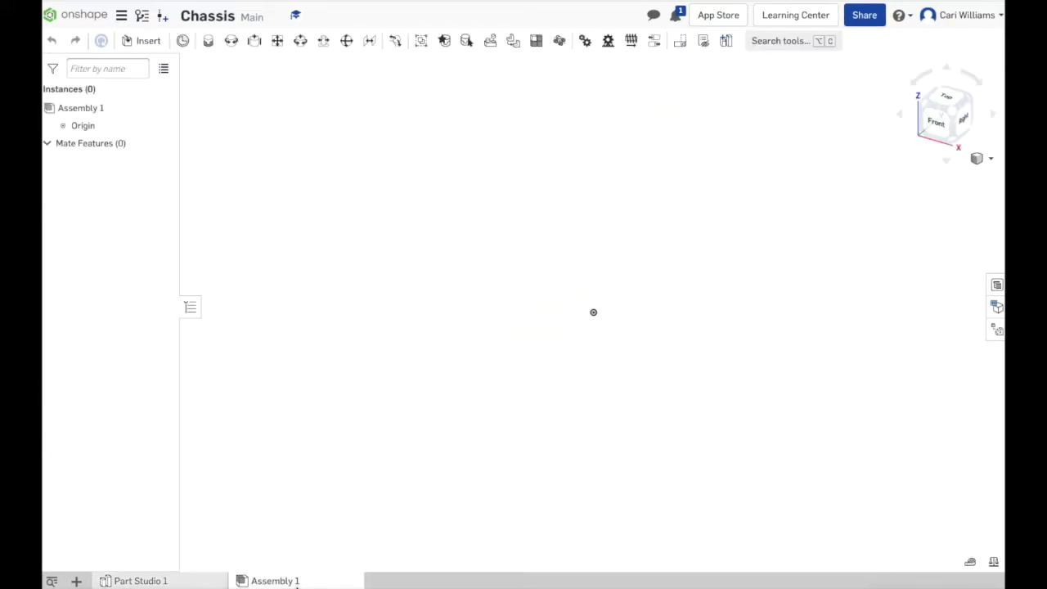
pyautogui.click(177, 582)
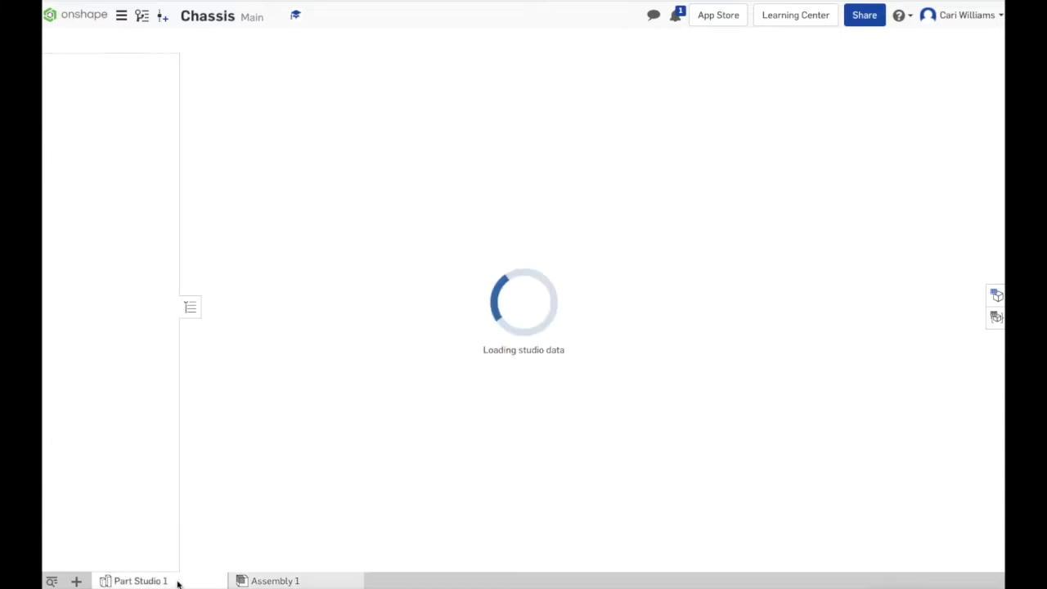
pyautogui.click(76, 581)
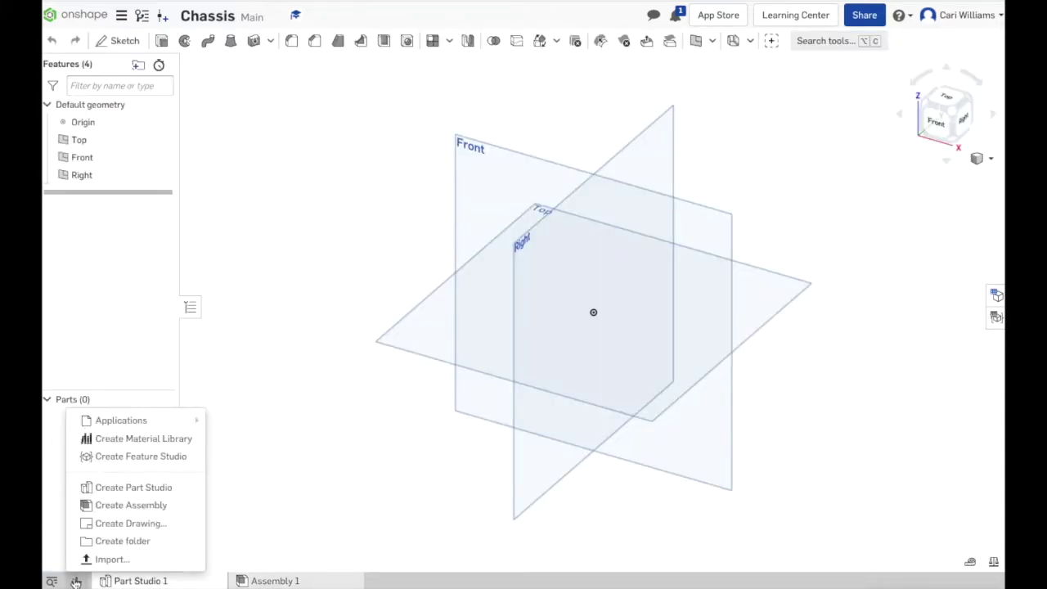
pyautogui.click(111, 559)
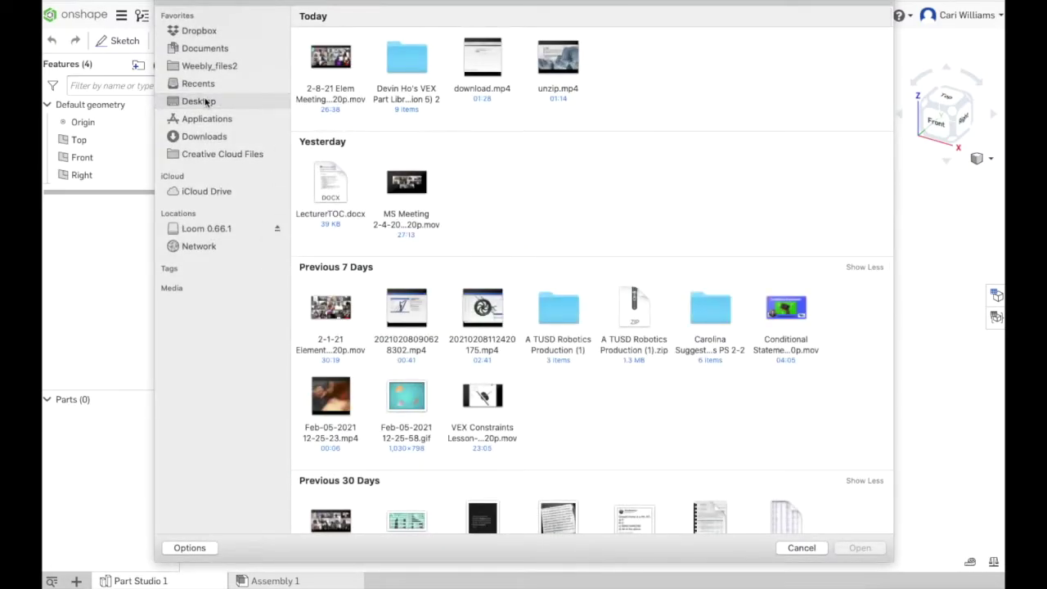
# Choose the 1x2x1x25 file from the VEX library's Structure > Aluminum 2-Wide C-Channels folder.
pyautogui.doubleClick(409, 59)
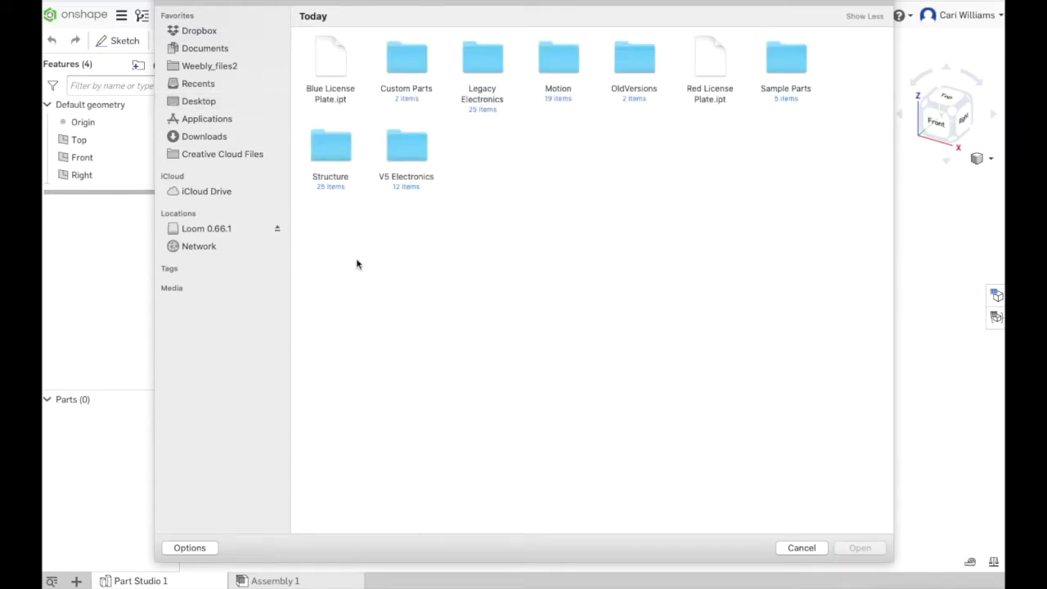
pyautogui.doubleClick(330, 147)
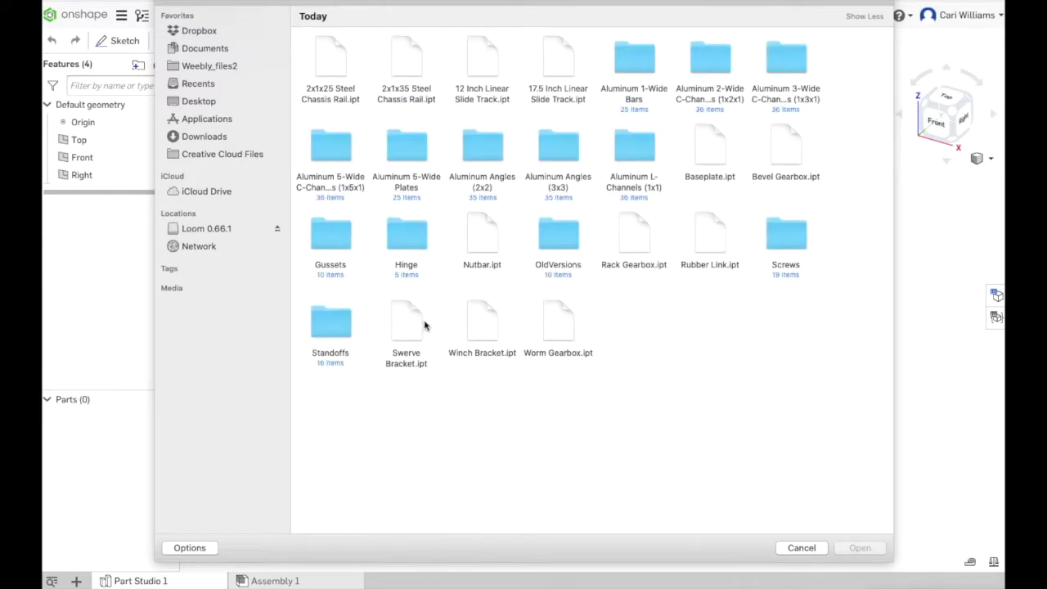
pyautogui.doubleClick(709, 62)
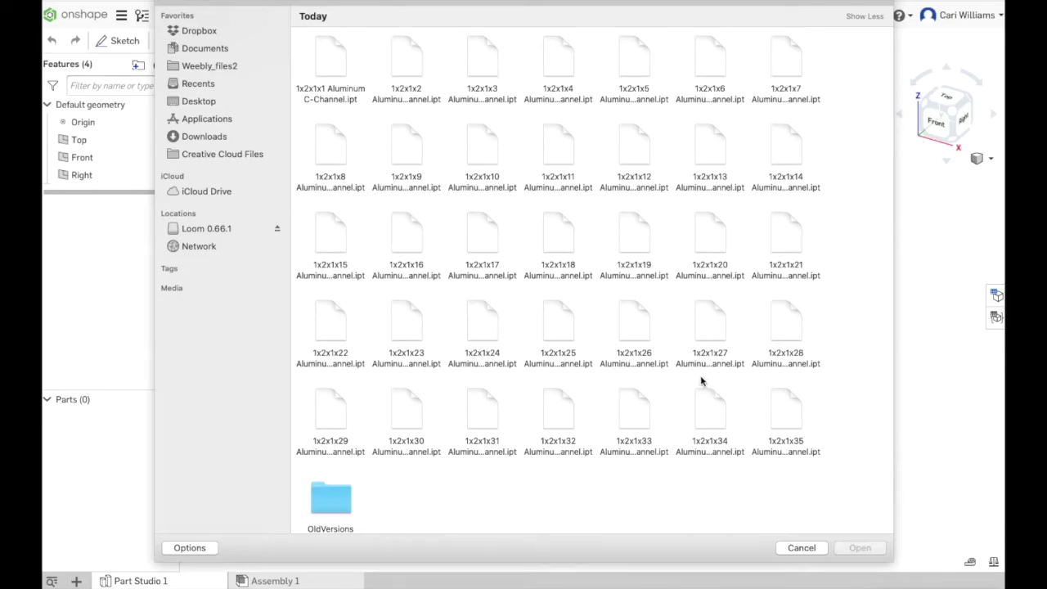
pyautogui.click(558, 324)
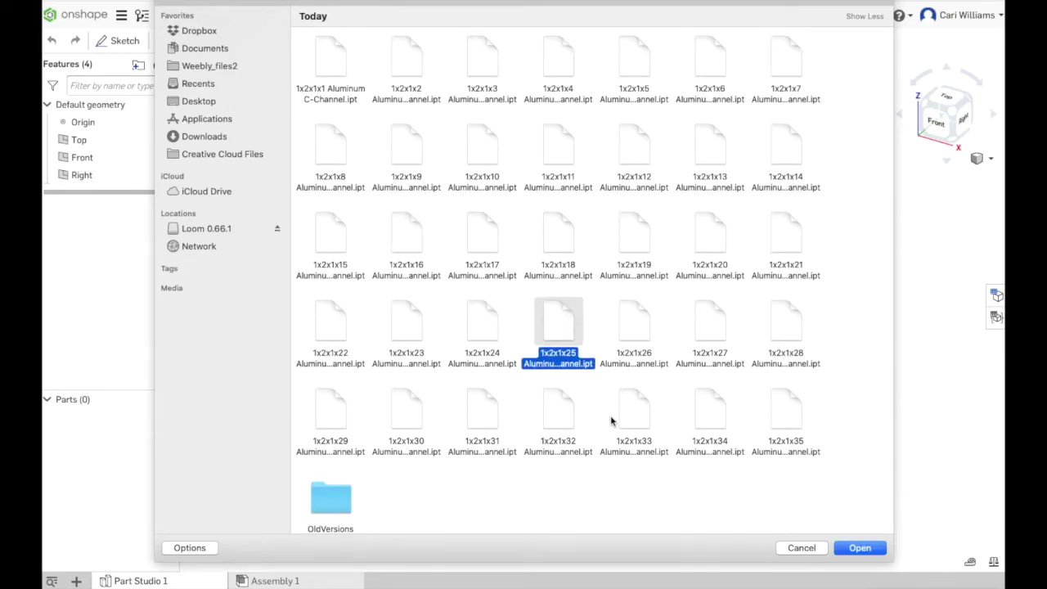
pyautogui.click(860, 548)
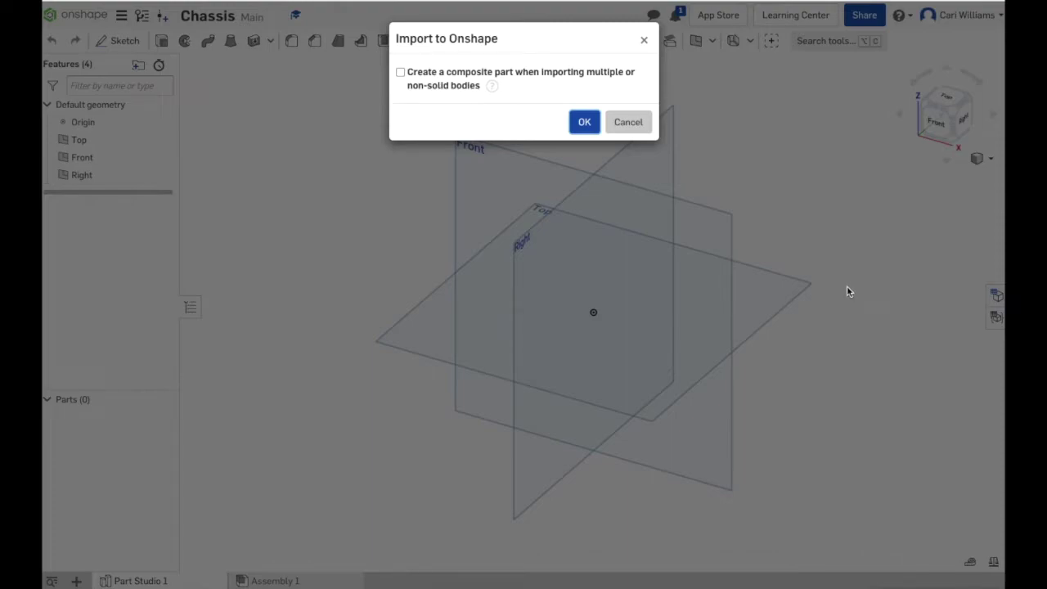
# Import the C-channel as a composite part, view its Part Studio, and start another import.
pyautogui.click(400, 72)
pyautogui.click(582, 122)
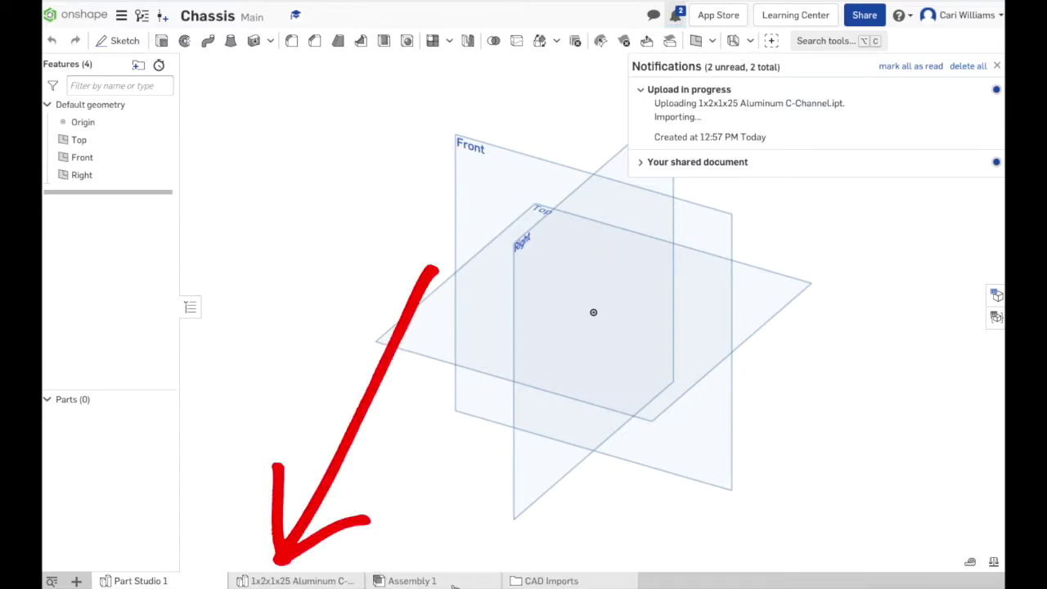
pyautogui.click(313, 580)
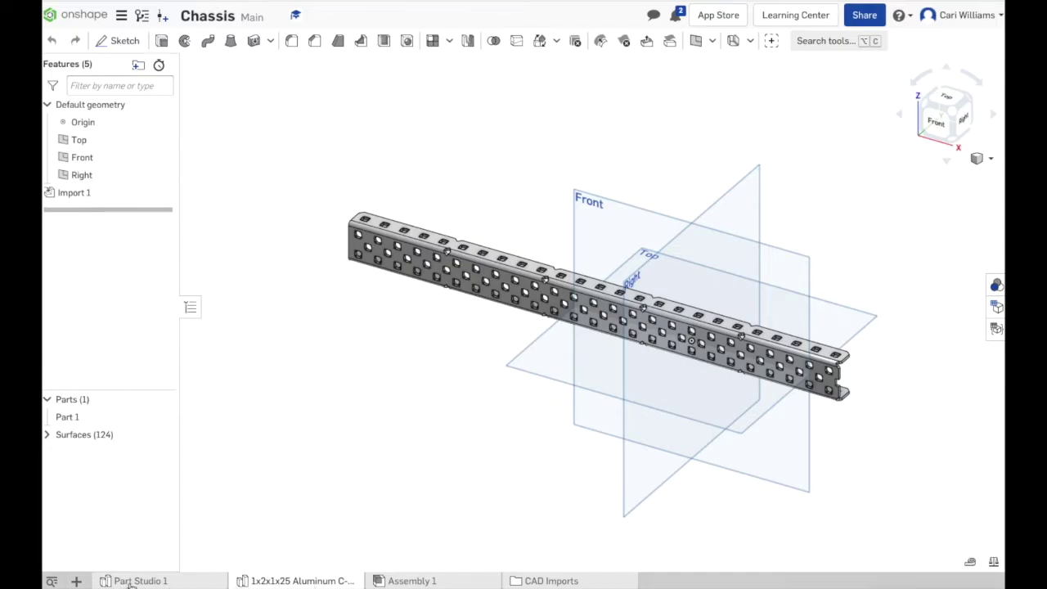
pyautogui.click(76, 581)
pyautogui.click(110, 559)
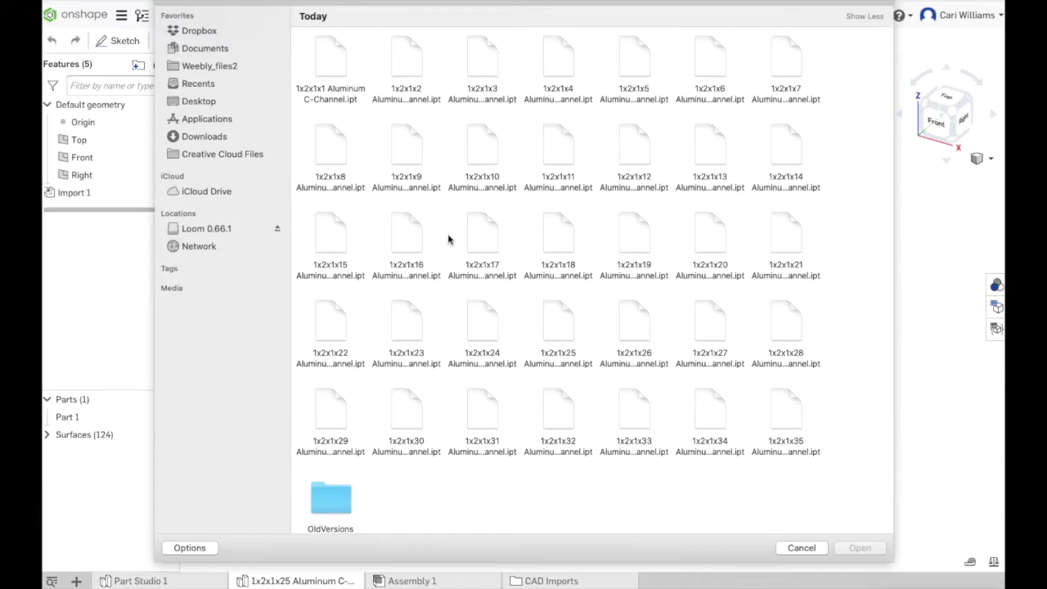
# Choose 4 Inch Omni-Directional Wheel.ipt from the VEX library's Motion > Wheels folder.
pyautogui.scroll(-3, 448, 239)
pyautogui.scroll(3, 449, 239)
pyautogui.scroll(1, 575, 217)
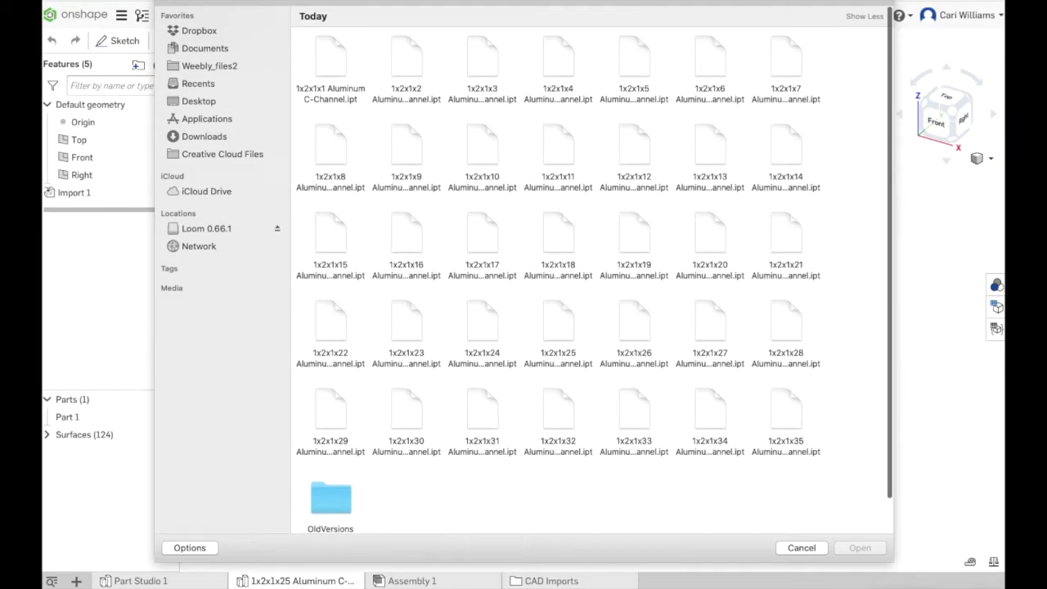
pyautogui.click(592, 2)
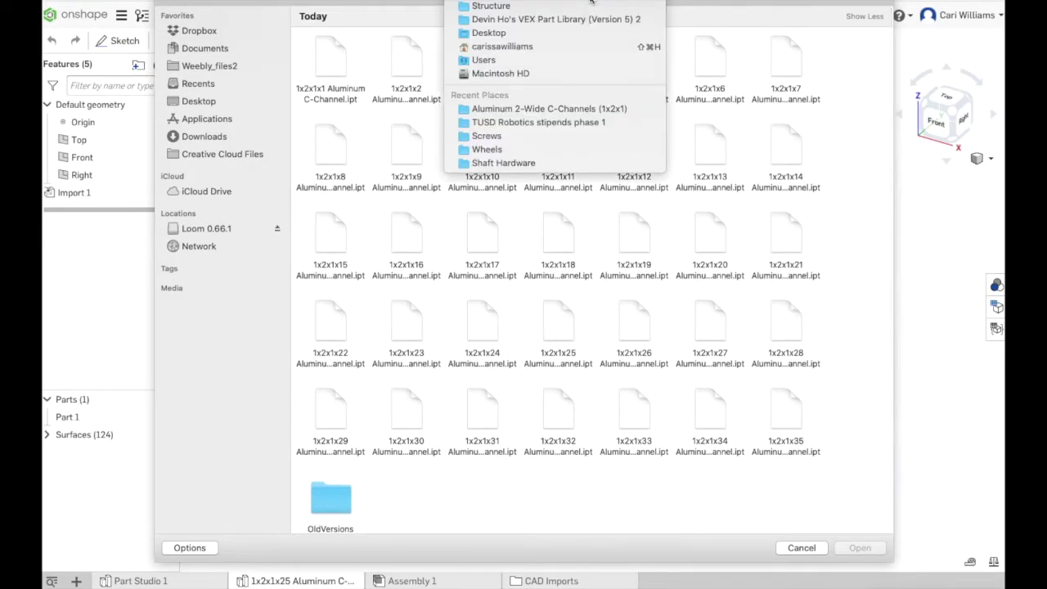
pyautogui.click(538, 20)
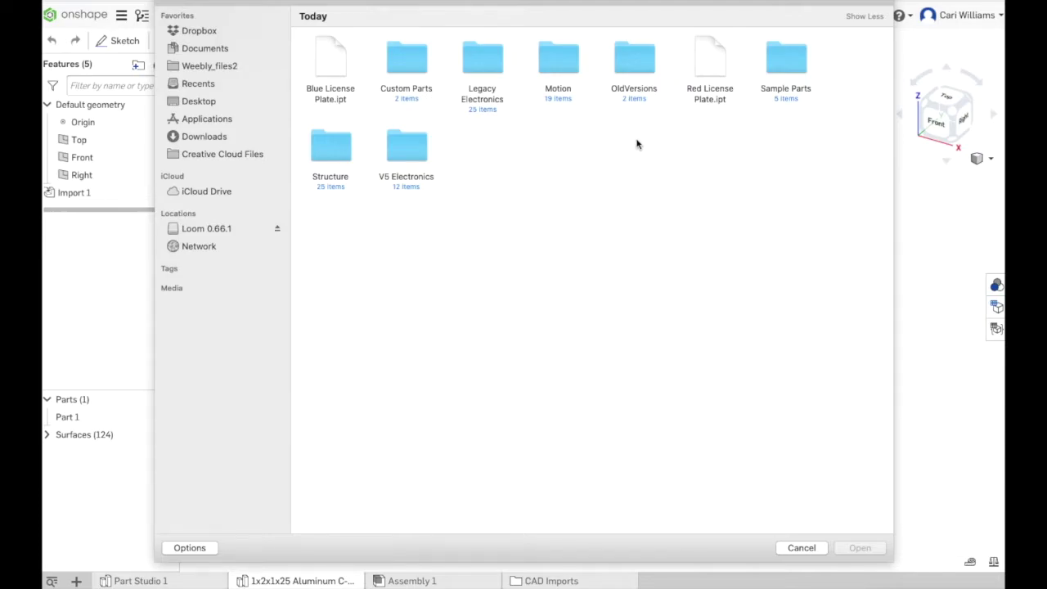
pyautogui.doubleClick(570, 67)
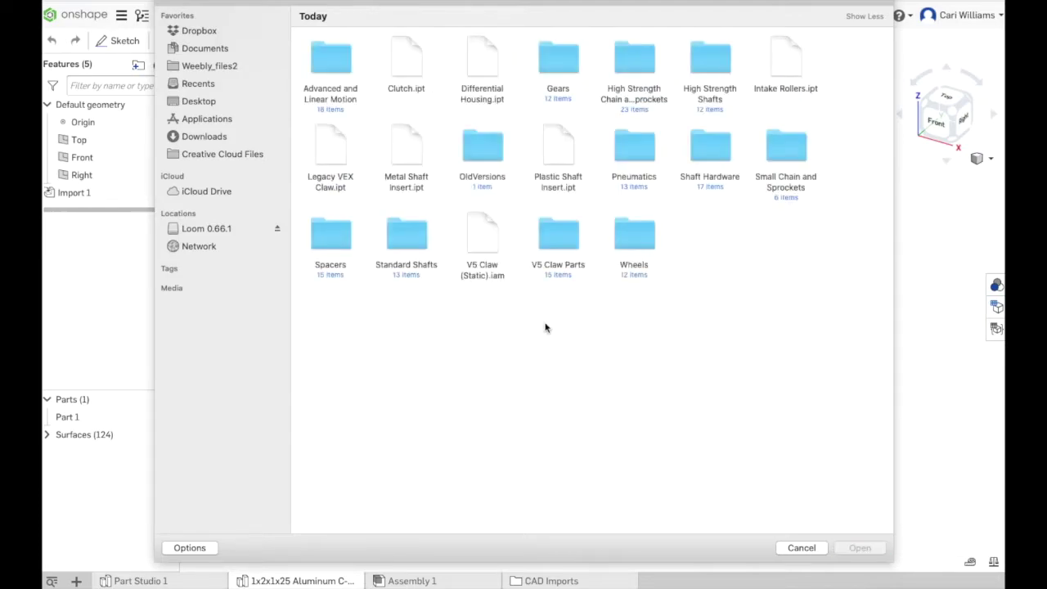
pyautogui.doubleClick(629, 234)
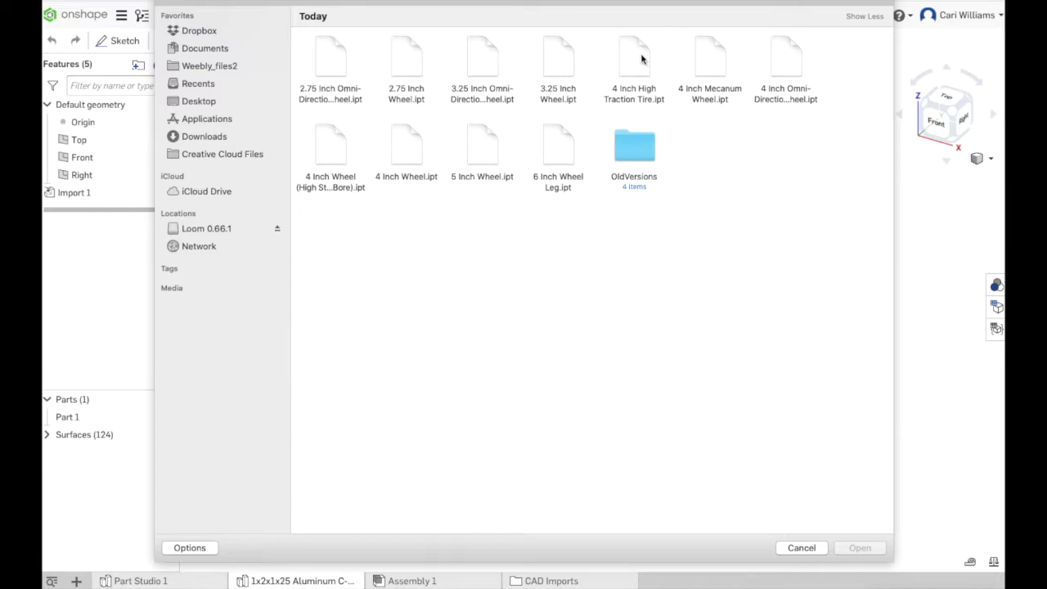
pyautogui.click(796, 63)
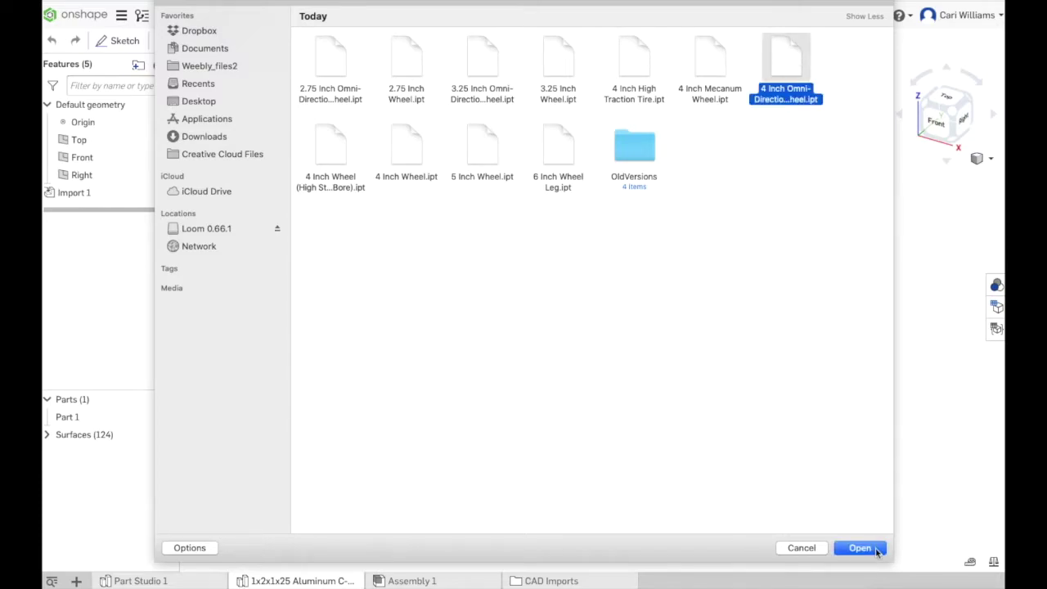
pyautogui.click(864, 548)
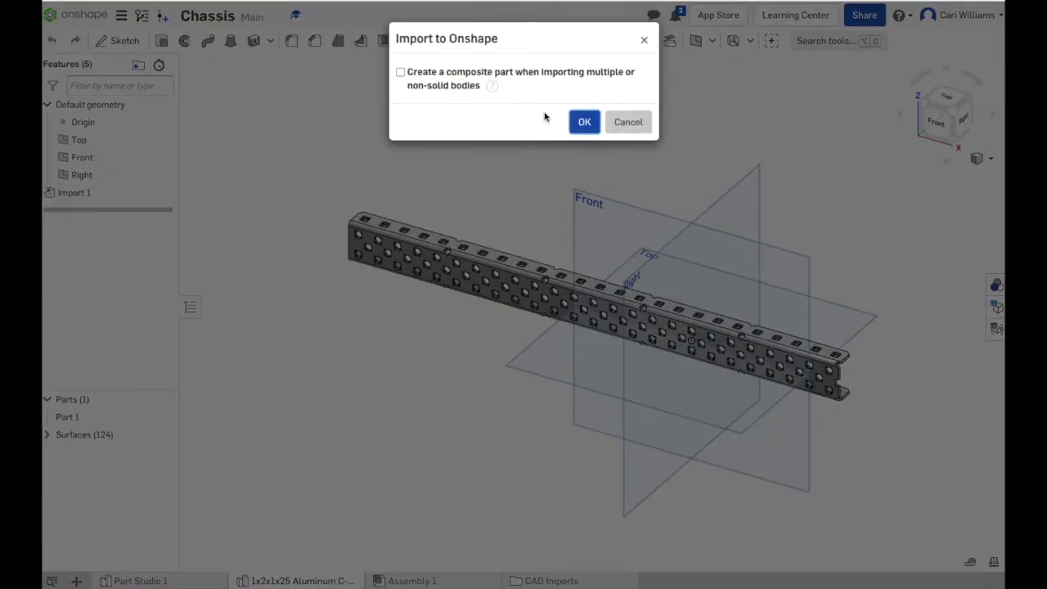
# Import the omni wheel with 'Create a composite part' enabled.
pyautogui.click(399, 72)
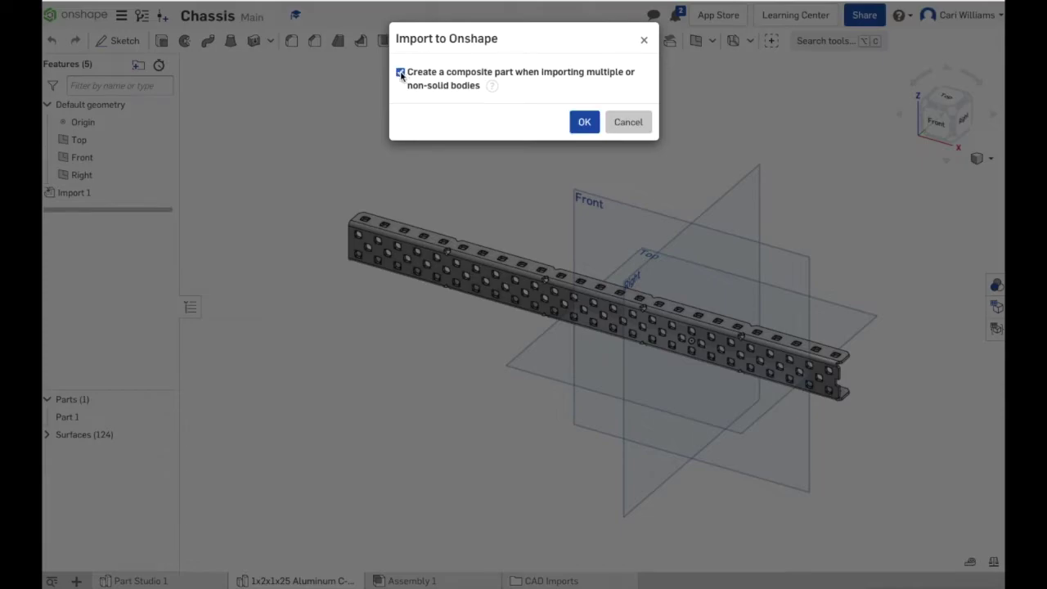
pyautogui.click(583, 122)
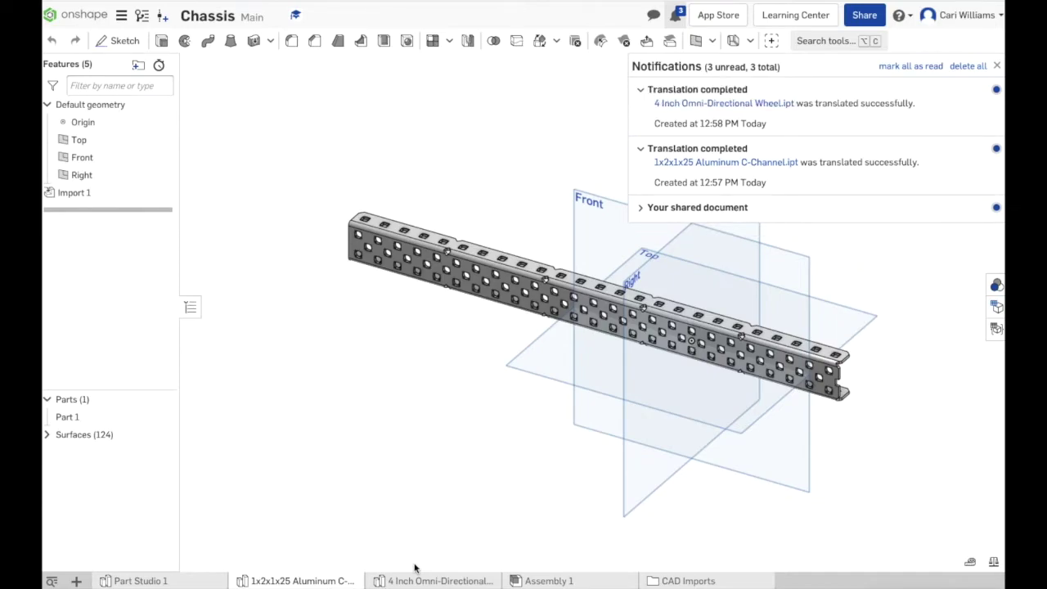
# Inspect the imported 4-inch omni wheel from face-on and side views, then switch to Assembly 1.
pyautogui.click(439, 582)
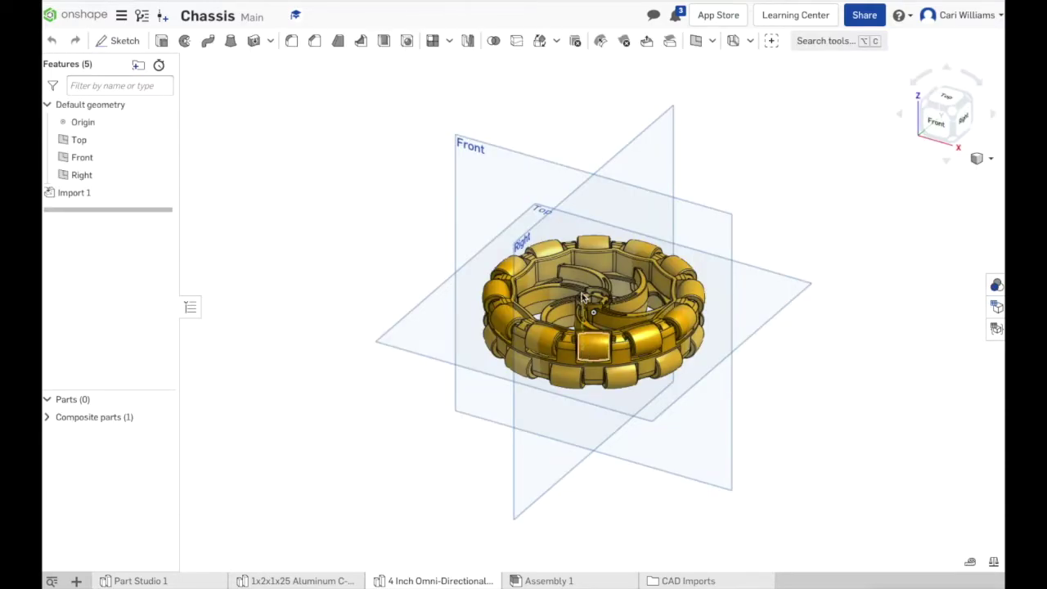
pyautogui.moveTo(591, 352); pyautogui.dragTo(913, 310, button='right')
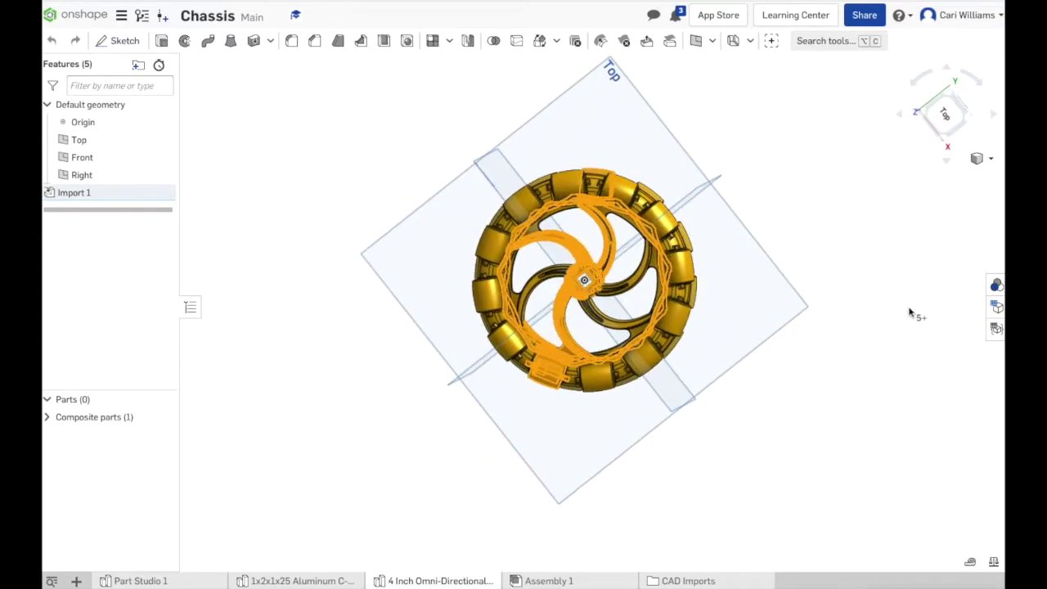
pyautogui.moveTo(678, 319); pyautogui.dragTo(791, 386)
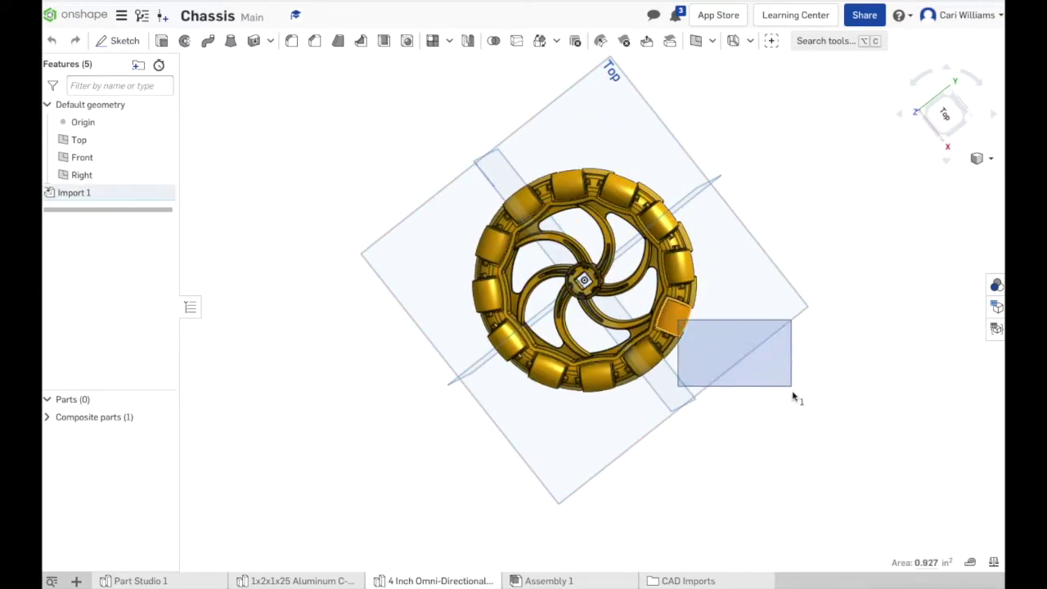
pyautogui.click(367, 316)
pyautogui.moveTo(706, 341); pyautogui.dragTo(588, 336, button='right')
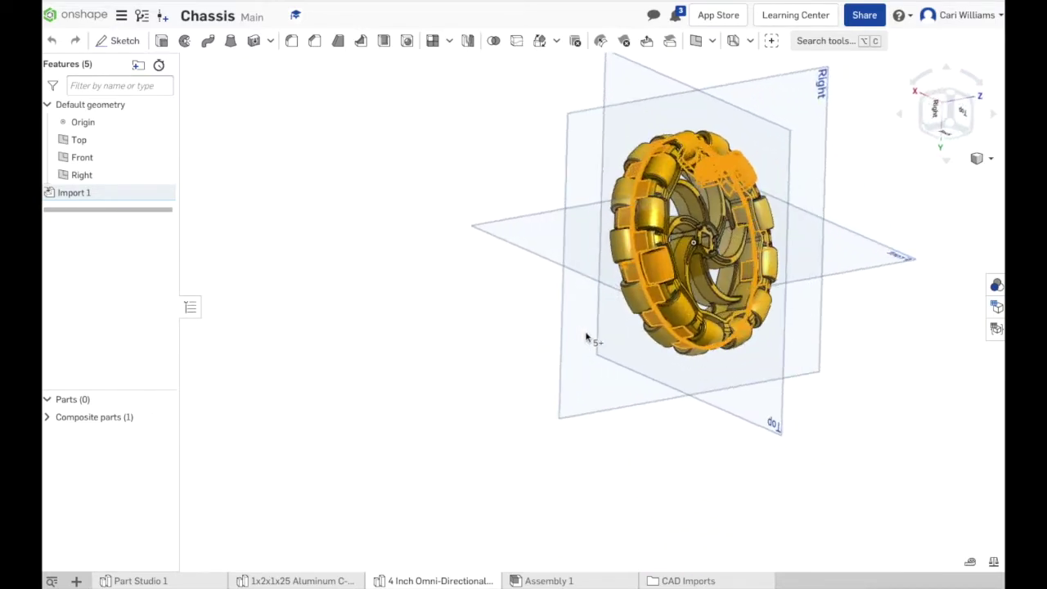
pyautogui.click(142, 41)
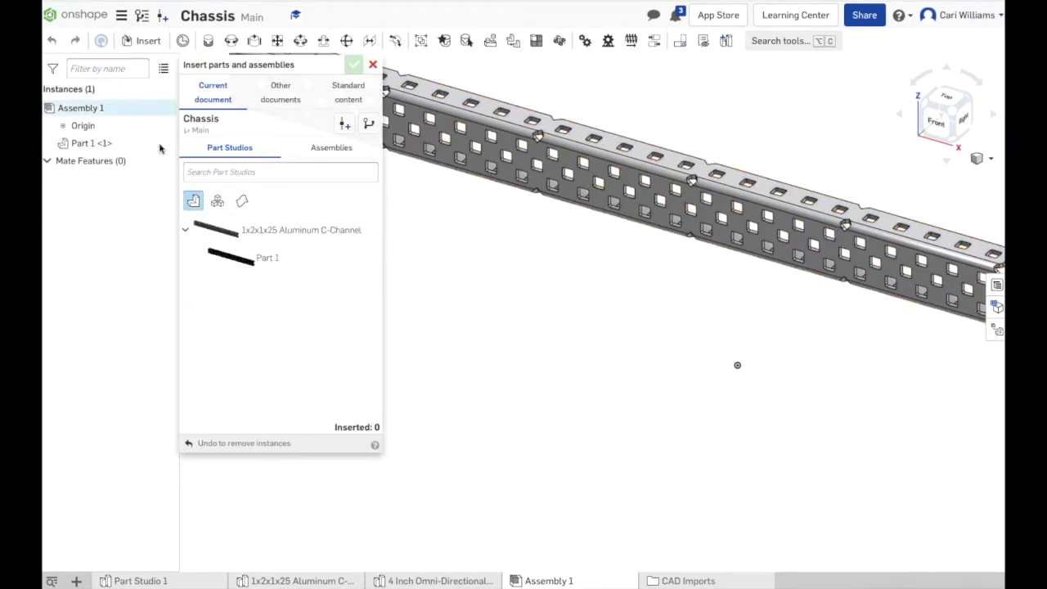
# Insert the composite 4 Inch Omni-Directional Wheel into Assembly 1 beside the C-channel.
pyautogui.click(217, 200)
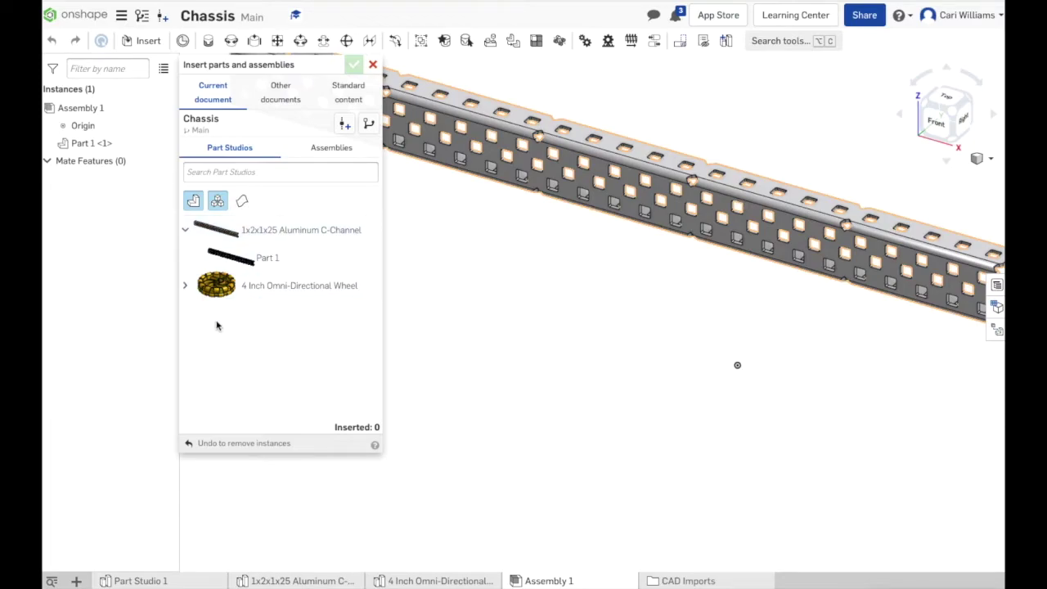
pyautogui.click(239, 289)
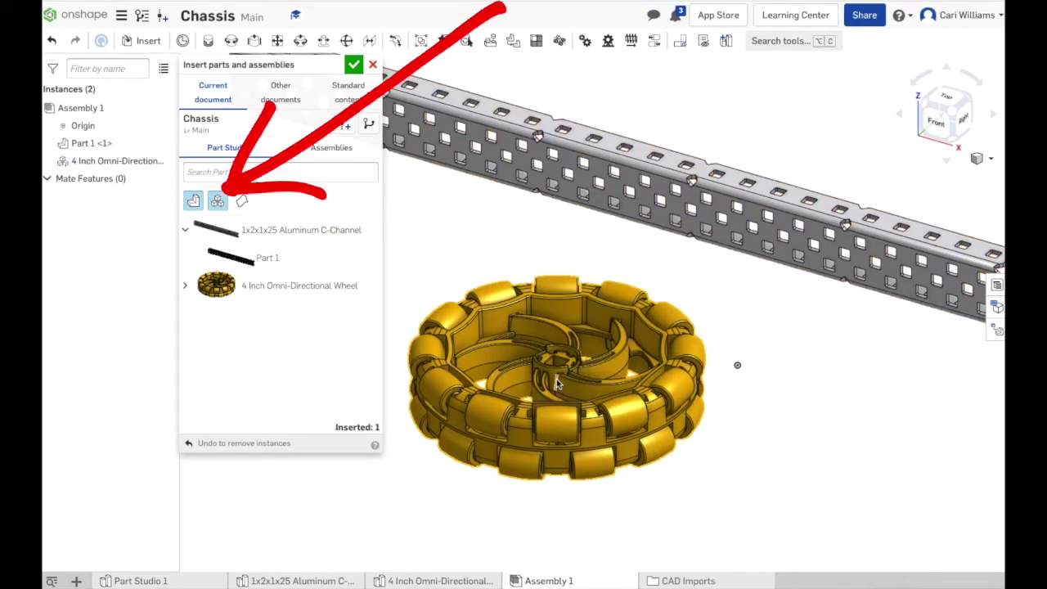
pyautogui.click(556, 384)
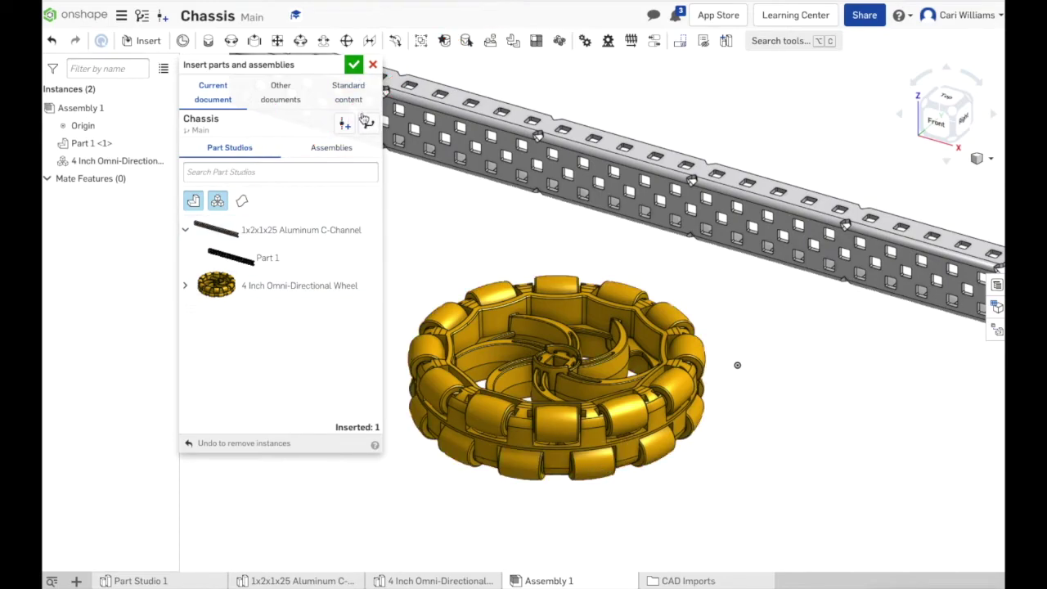
pyautogui.click(353, 65)
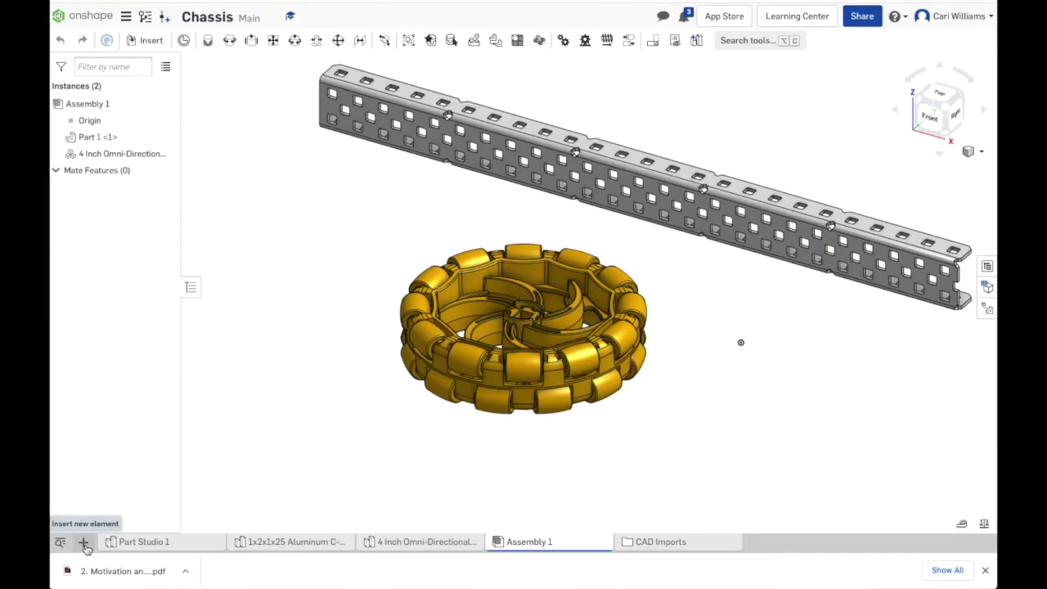
# Choose V5 Smart Motor.iam from the VEX part library's V5 Electronics folder for import.
pyautogui.click(85, 543)
pyautogui.click(102, 522)
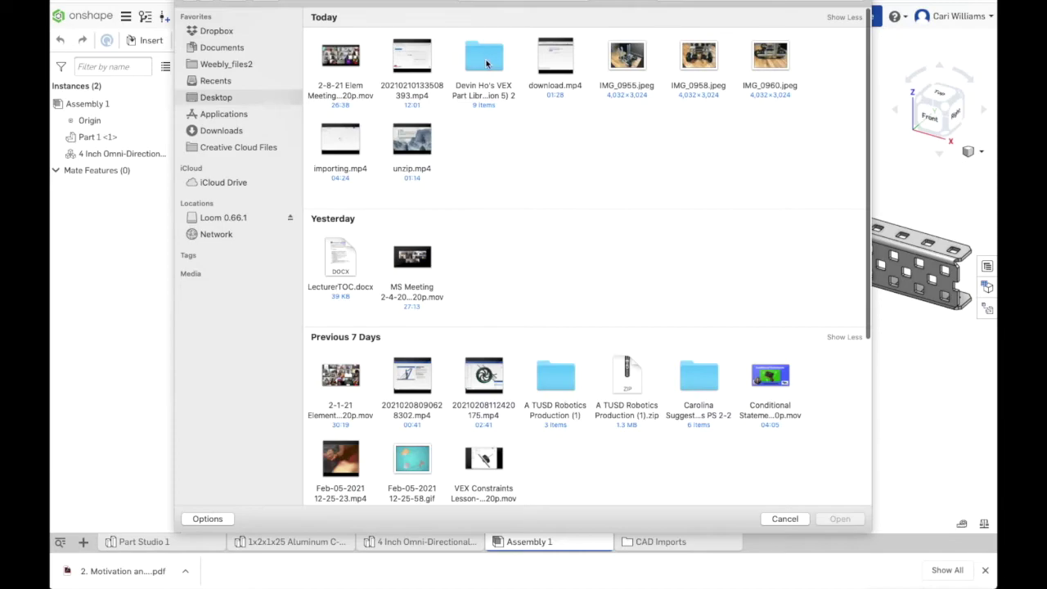
pyautogui.doubleClick(485, 61)
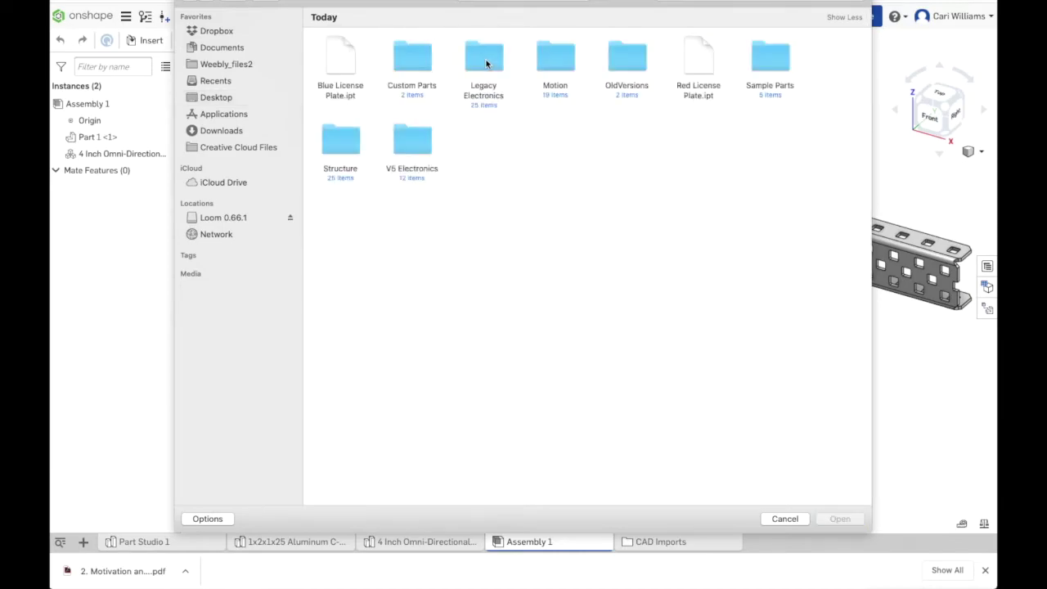
pyautogui.doubleClick(412, 155)
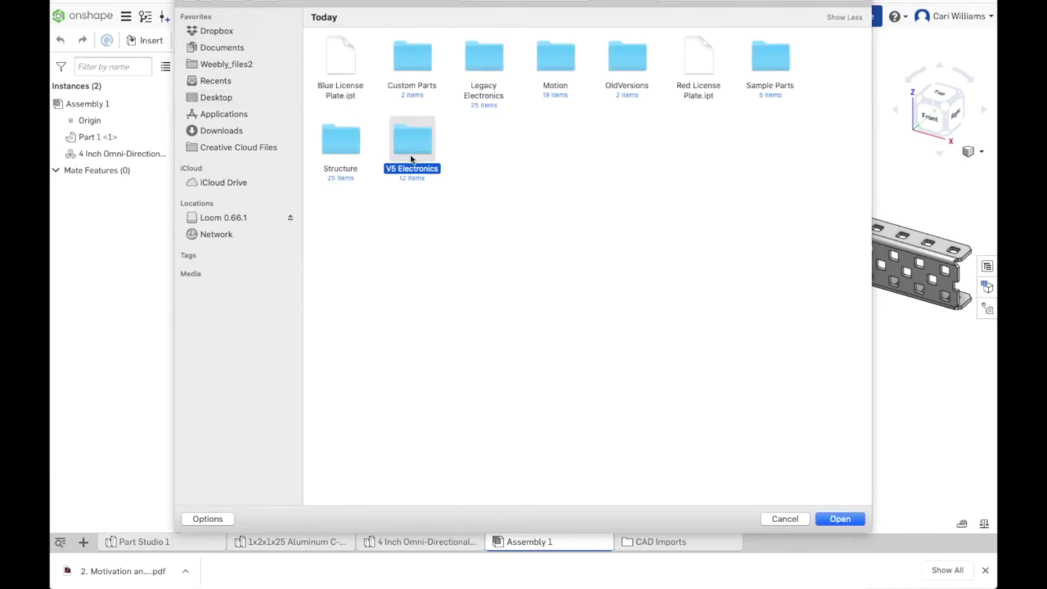
pyautogui.doubleClick(556, 146)
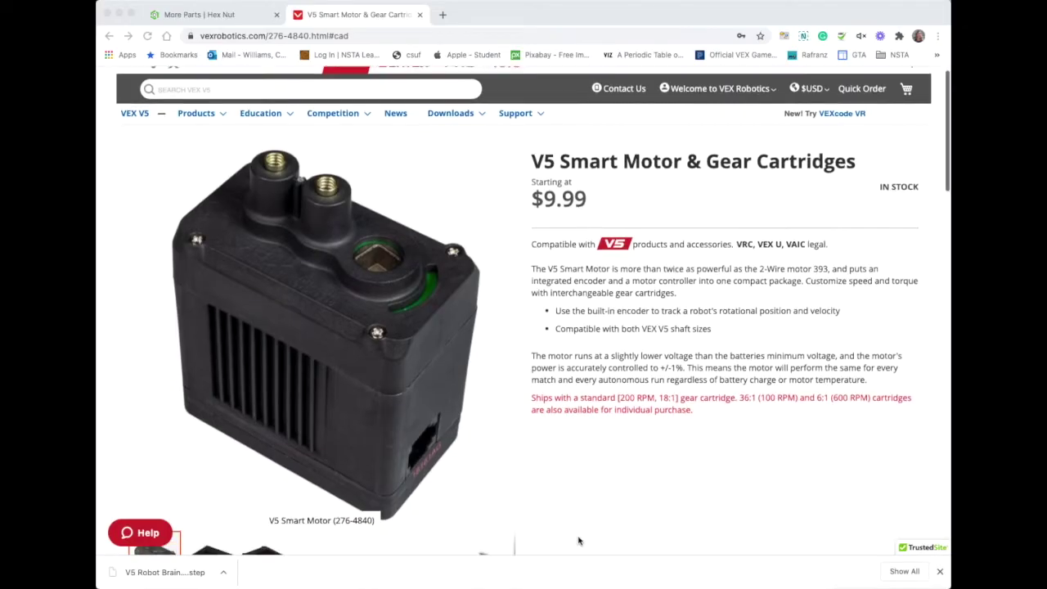
# Download the V5 Smart Motor STEP from the page's CAD Files section, then return to Onshape.
pyautogui.scroll(-5, 578, 541)
pyautogui.scroll(-6, 578, 541)
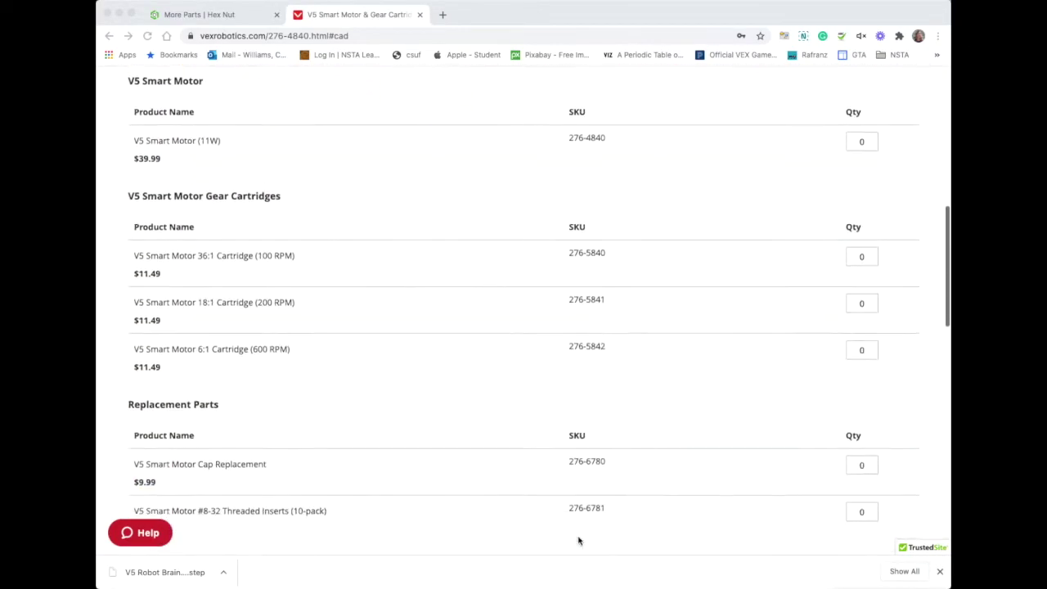
pyautogui.scroll(-2, 578, 540)
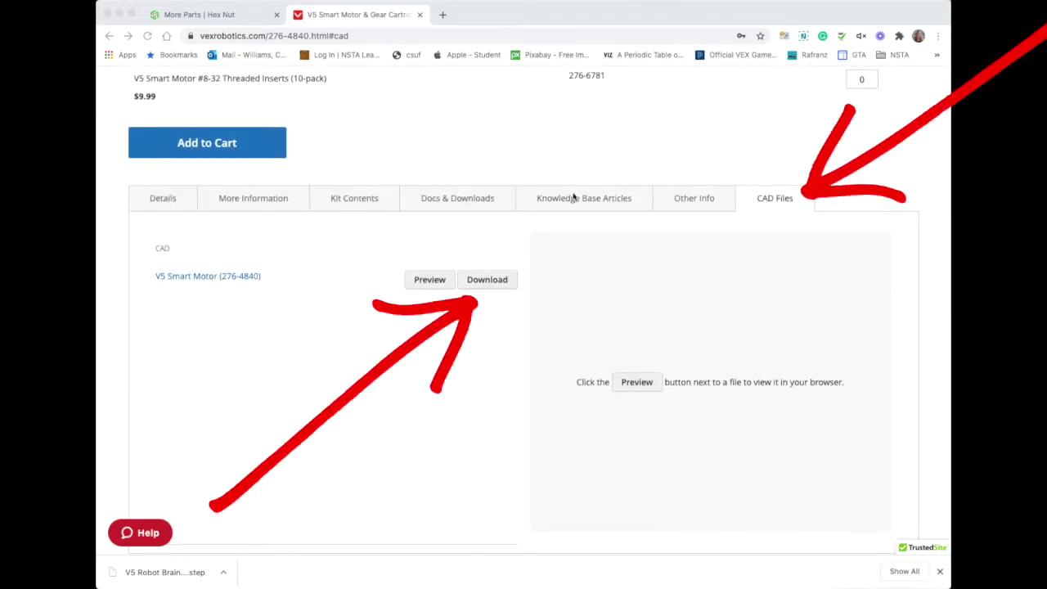
pyautogui.click(782, 200)
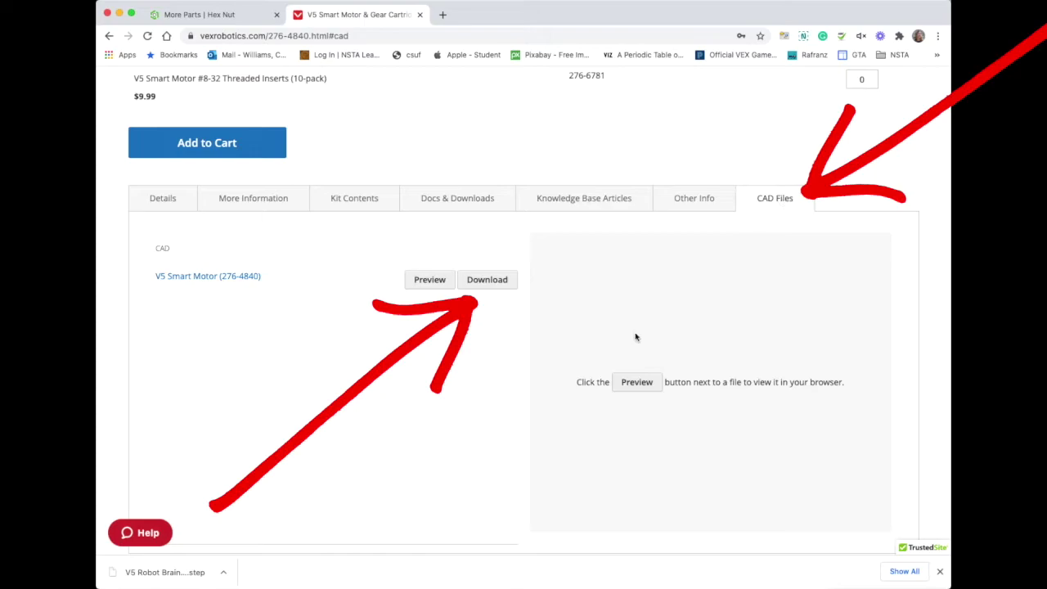
pyautogui.click(487, 280)
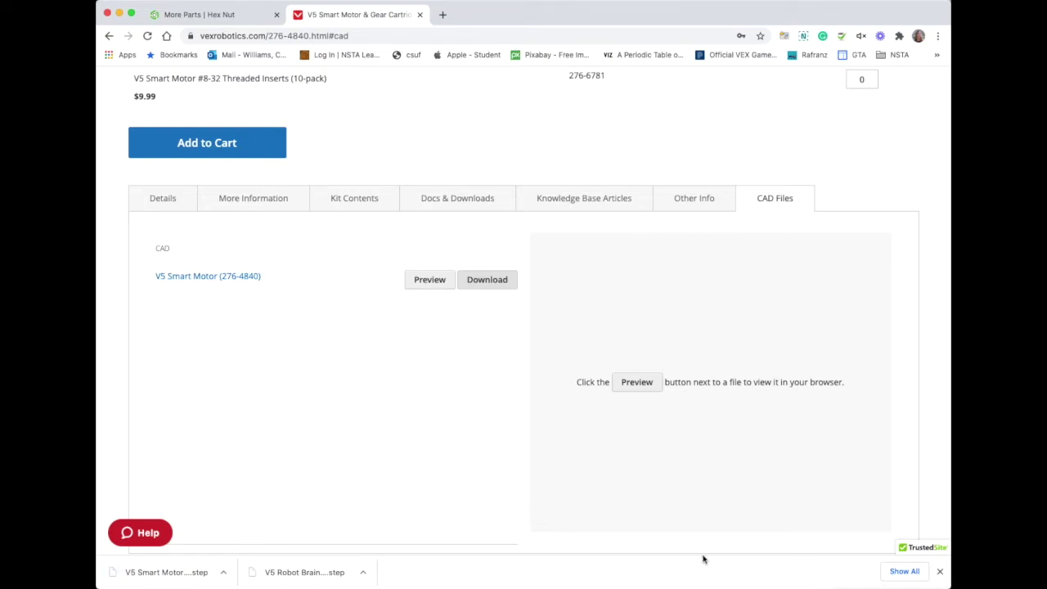
pyautogui.click(223, 13)
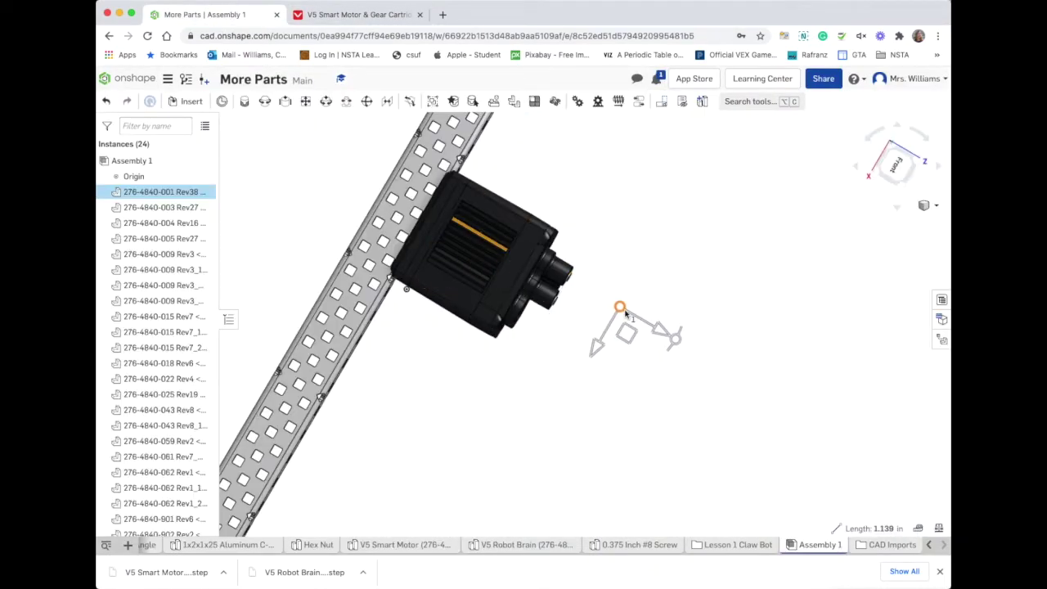
# Pull the motor housing off its internals and orbit to view it from another side.
pyautogui.moveTo(448, 227); pyautogui.dragTo(546, 268)
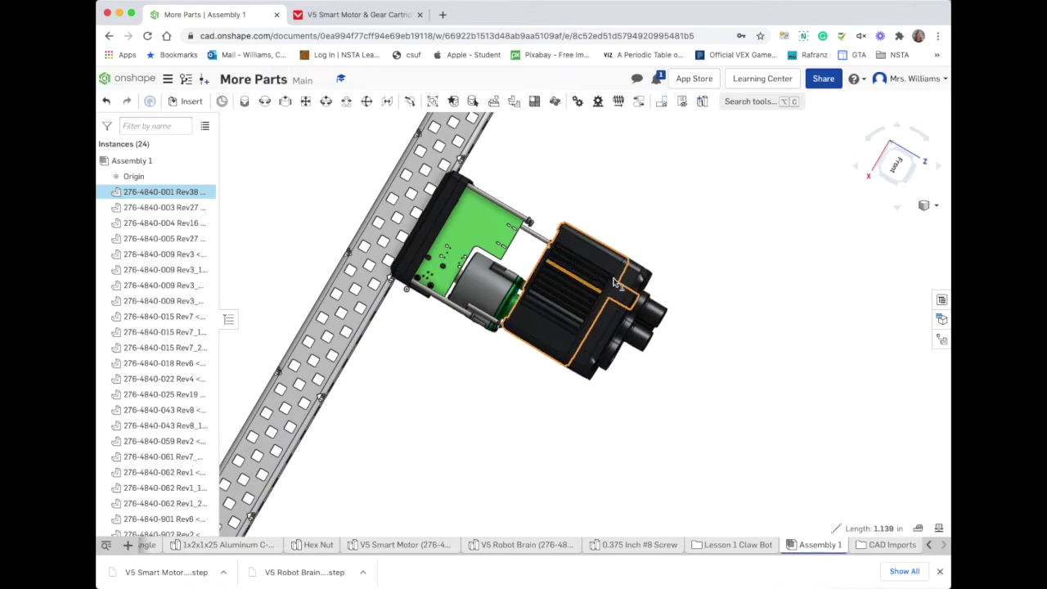
pyautogui.moveTo(615, 282); pyautogui.dragTo(654, 306)
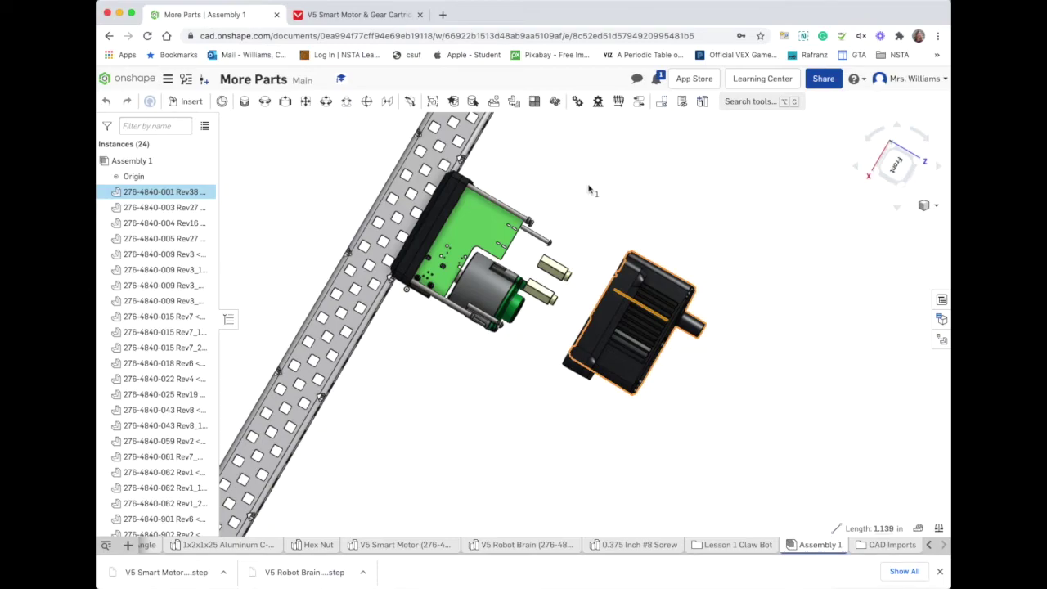
pyautogui.moveTo(341, 449); pyautogui.dragTo(602, 405, button='right')
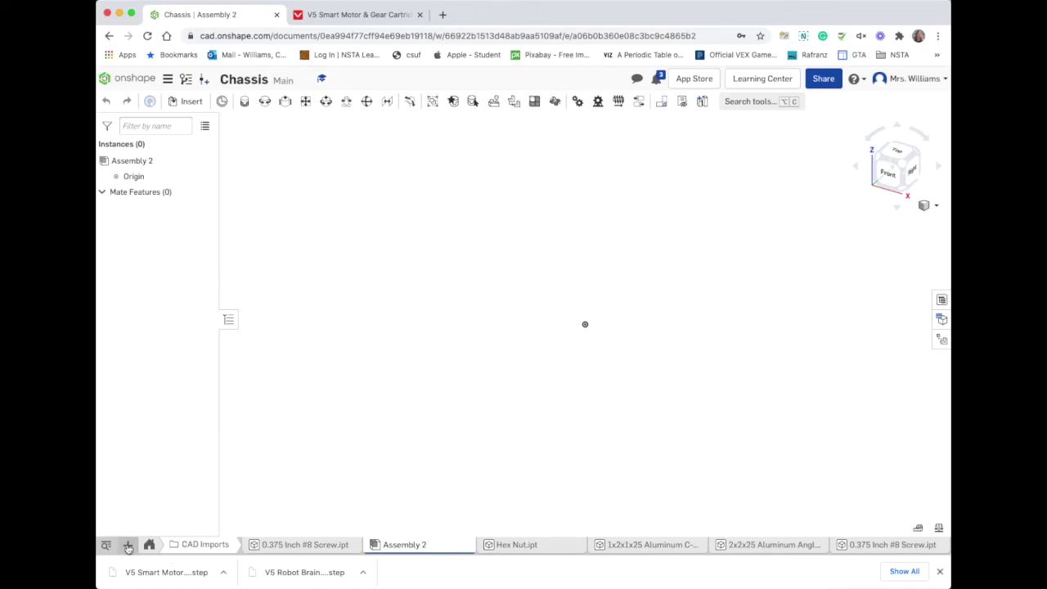
# Import V5 Smart Motor (276-4840).step into Chassis with Create a composite part enabled.
pyautogui.click(129, 546)
pyautogui.click(159, 526)
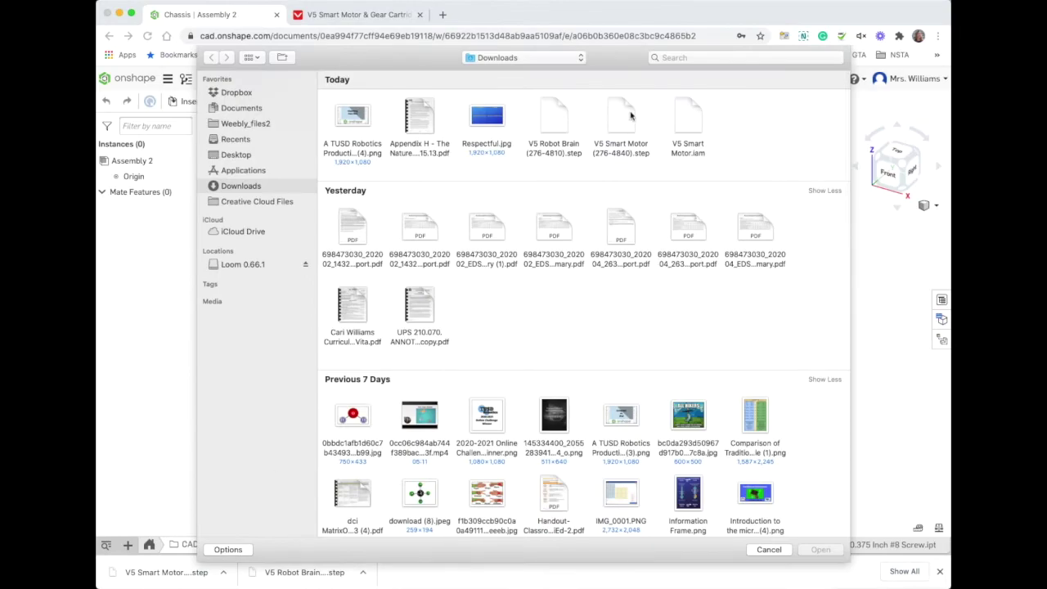
pyautogui.click(625, 125)
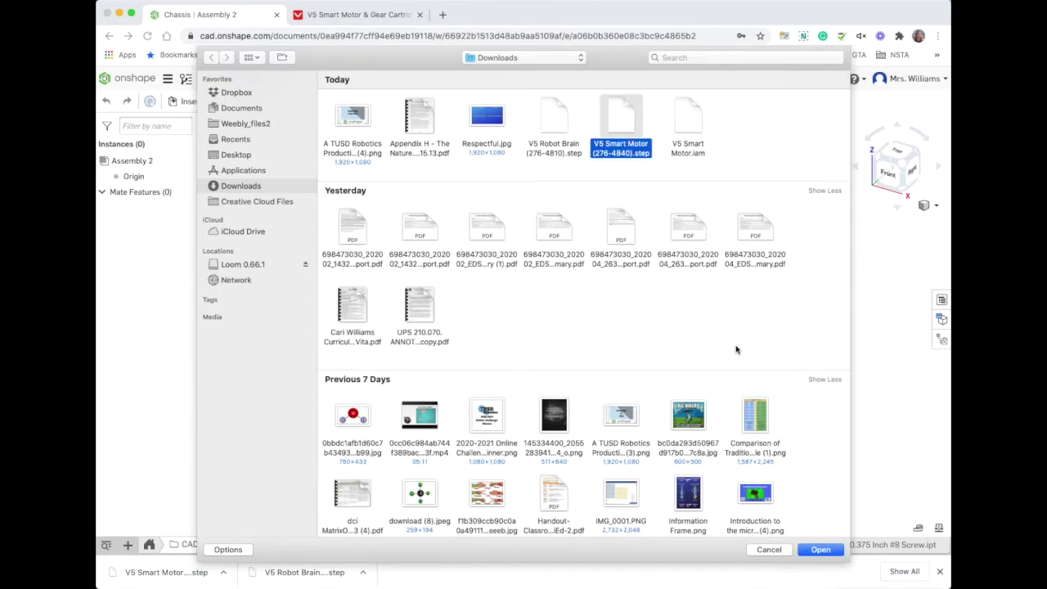
pyautogui.click(819, 549)
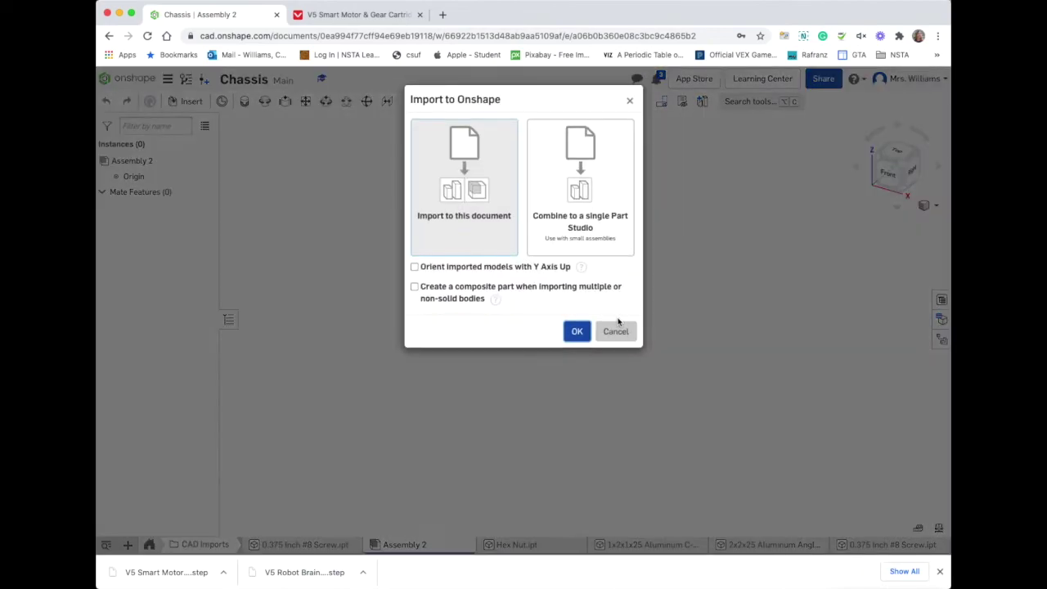
pyautogui.click(415, 287)
pyautogui.press('space')
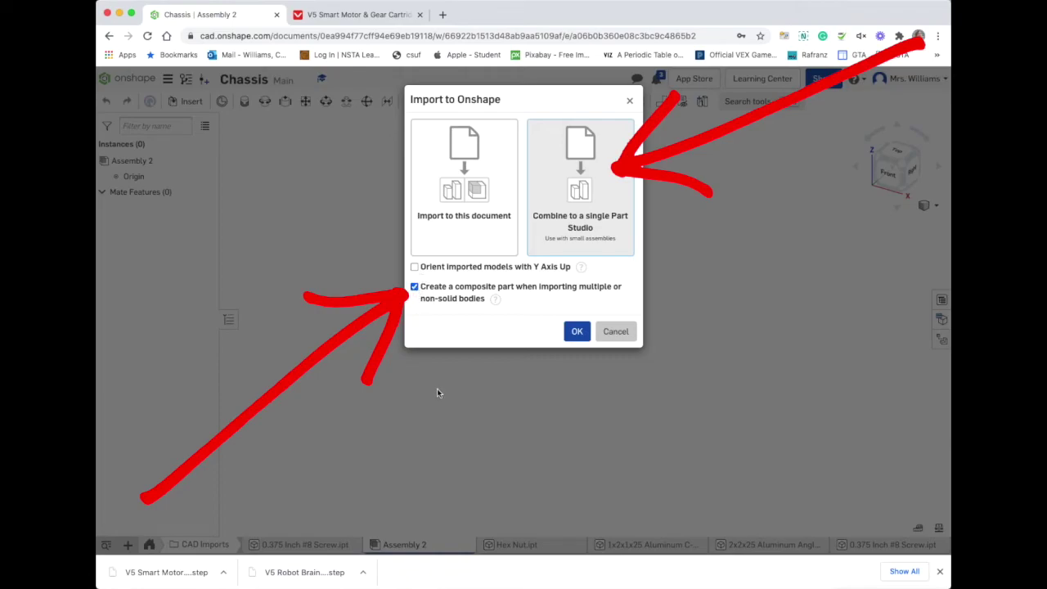
pyautogui.press('space')
pyautogui.click(414, 287)
pyautogui.press('space')
pyautogui.press('space')
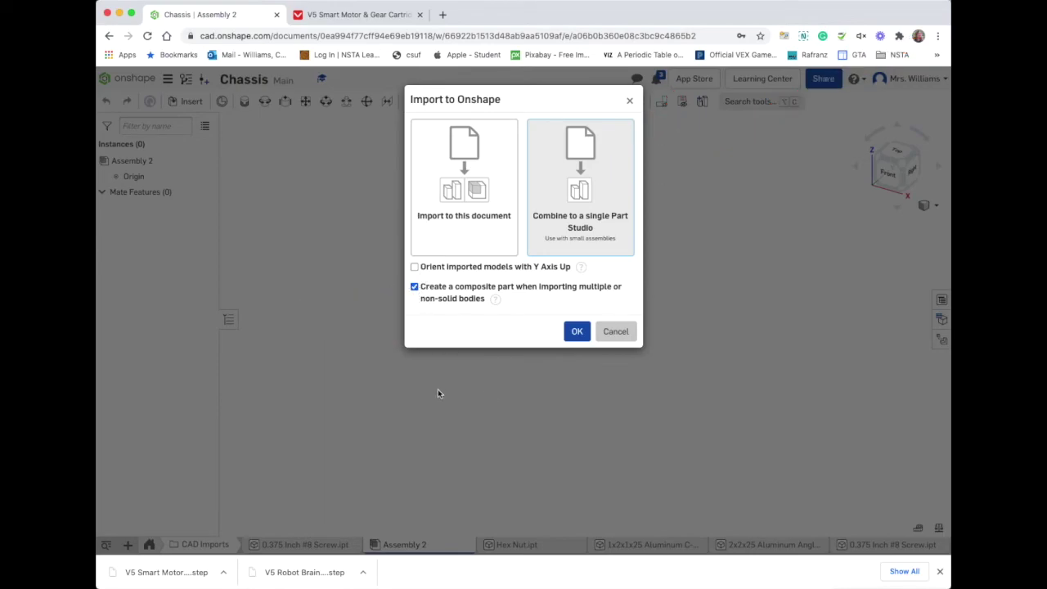
pyautogui.click(577, 332)
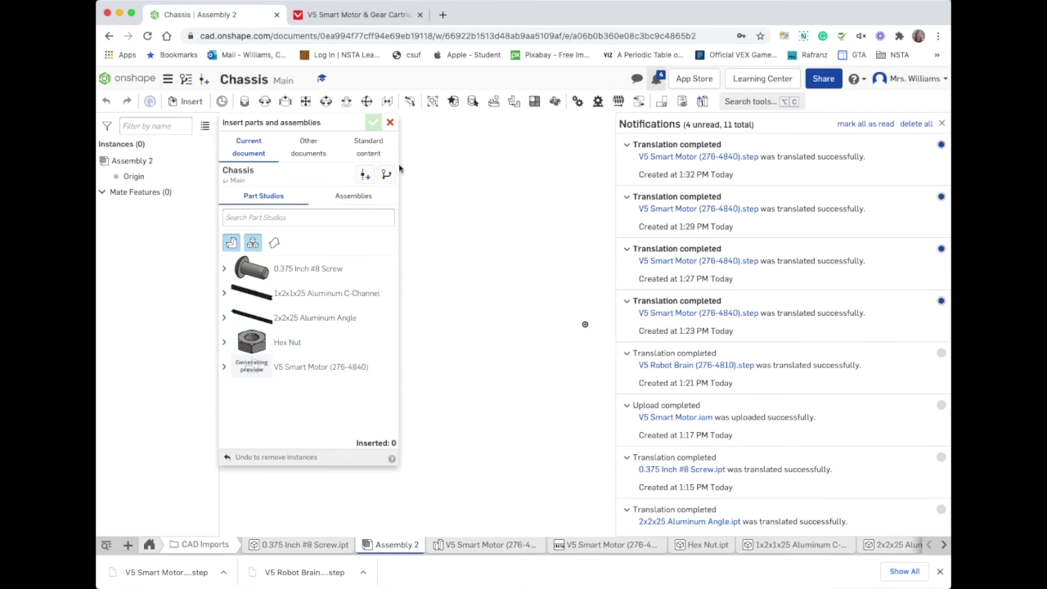
# Insert the 1x2x1x25 Aluminum C-Channel into Assembly 2.
pyautogui.click(390, 122)
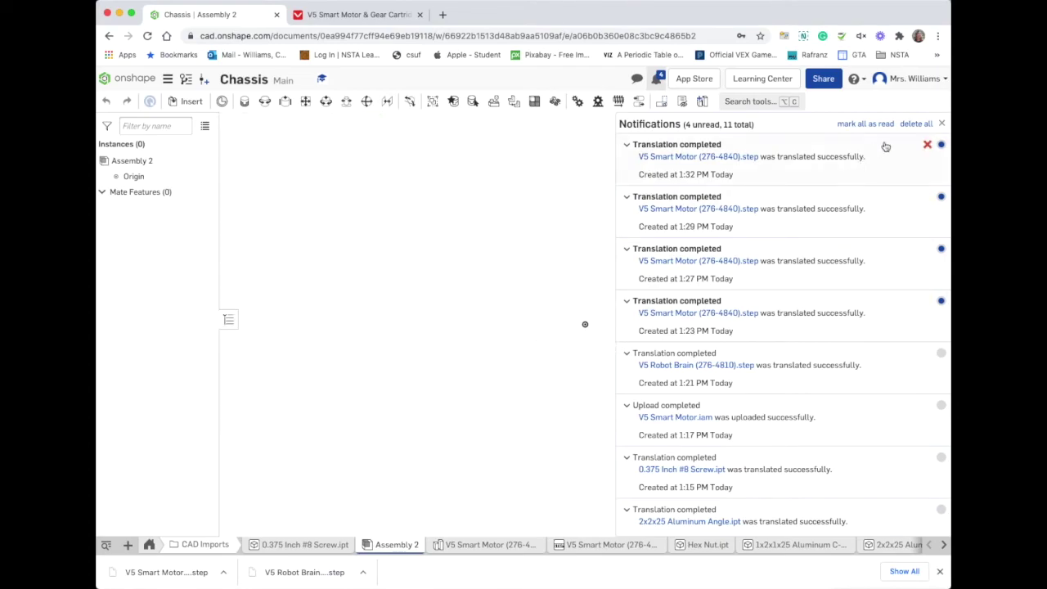
pyautogui.click(941, 124)
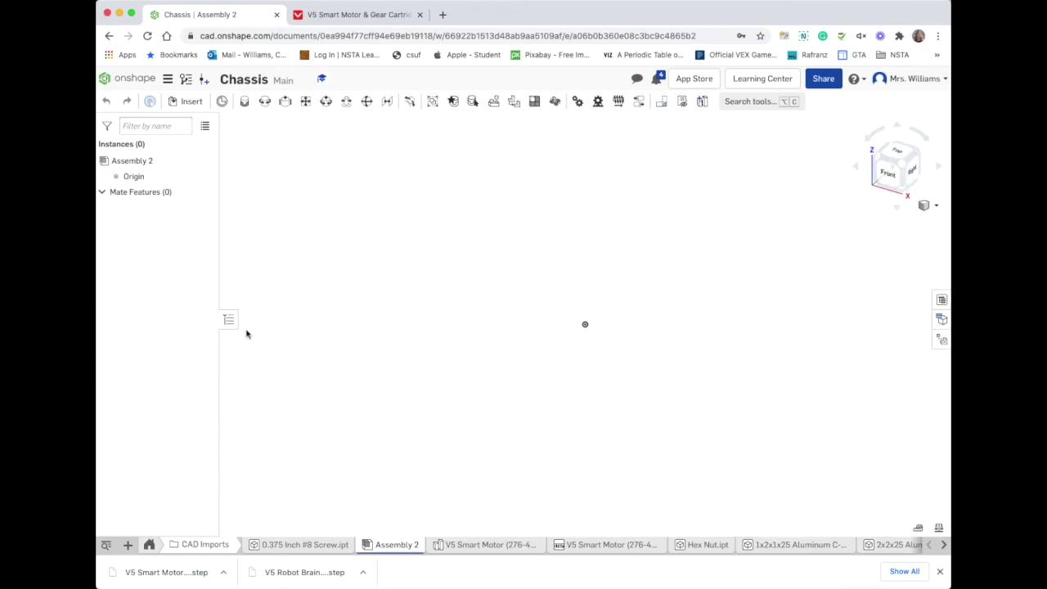
pyautogui.click(177, 101)
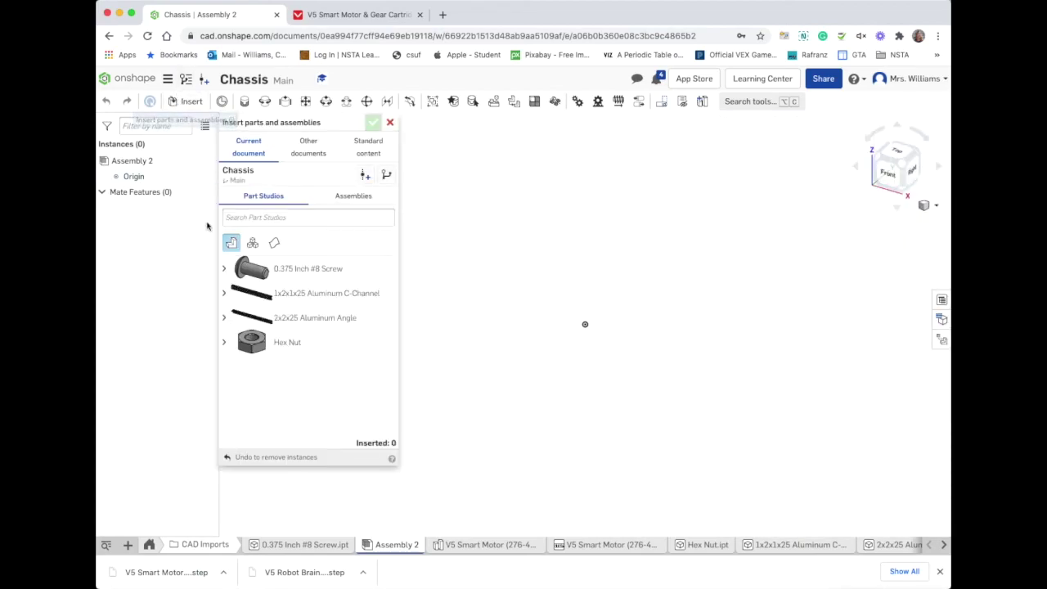
pyautogui.moveTo(237, 295); pyautogui.dragTo(507, 315)
pyautogui.click(373, 123)
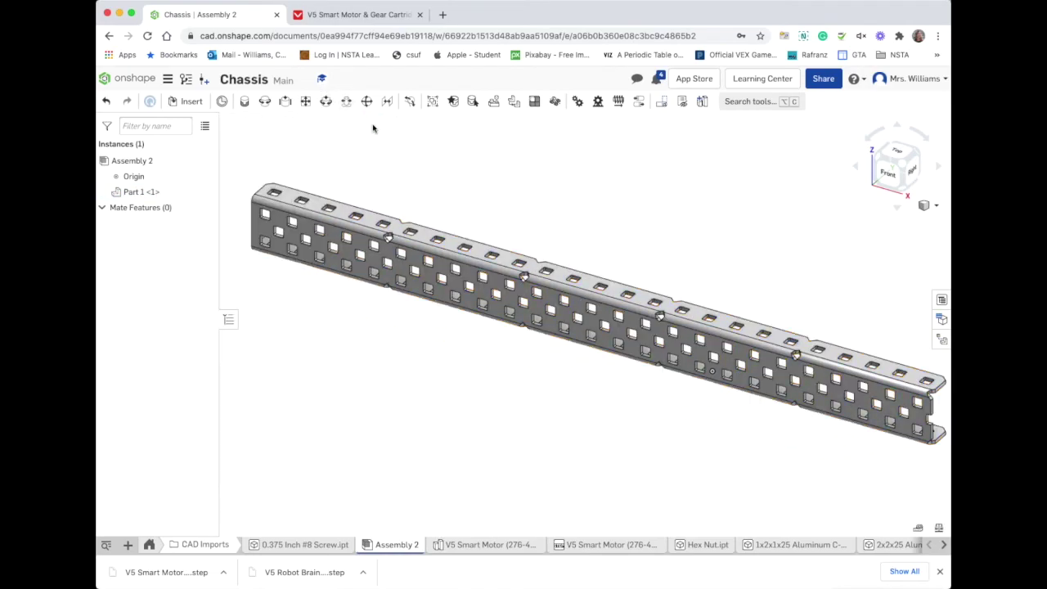
# Place the composite V5 Smart Motor (276-4840) beside the C-channel.
pyautogui.click(188, 102)
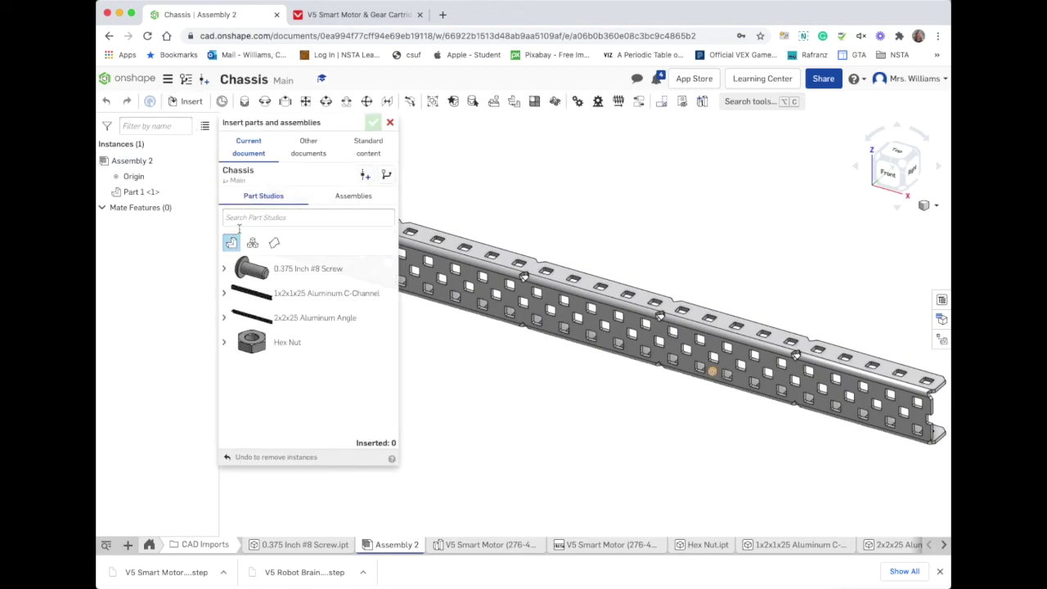
pyautogui.click(252, 244)
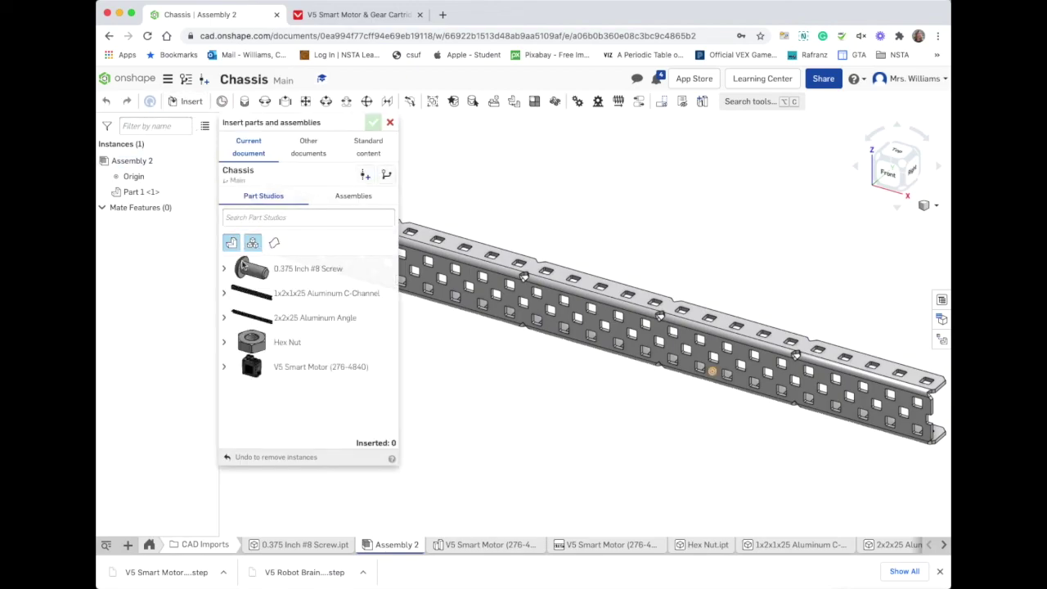
pyautogui.click(310, 368)
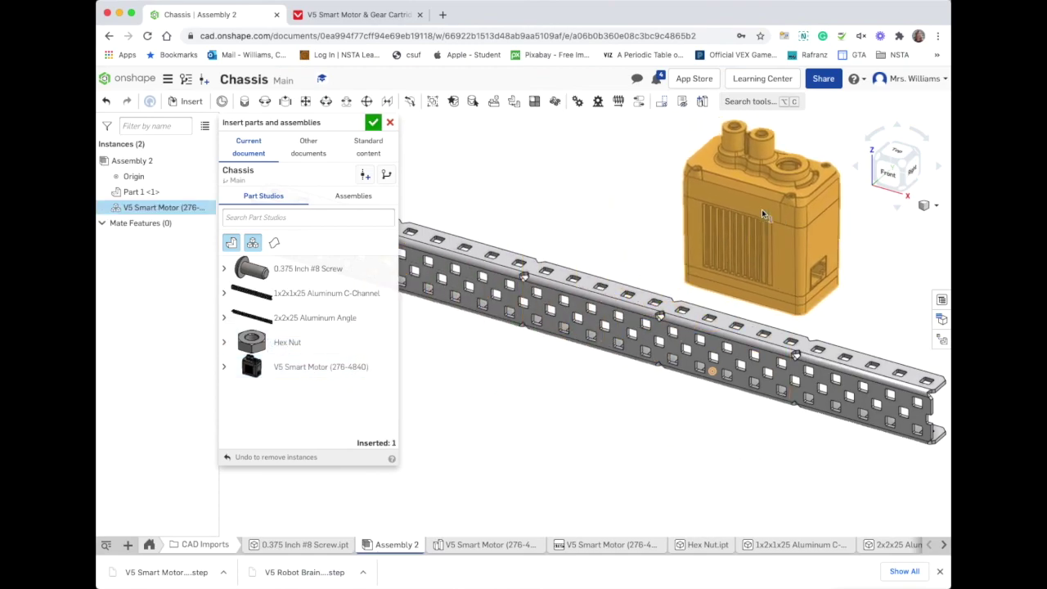
pyautogui.click(762, 209)
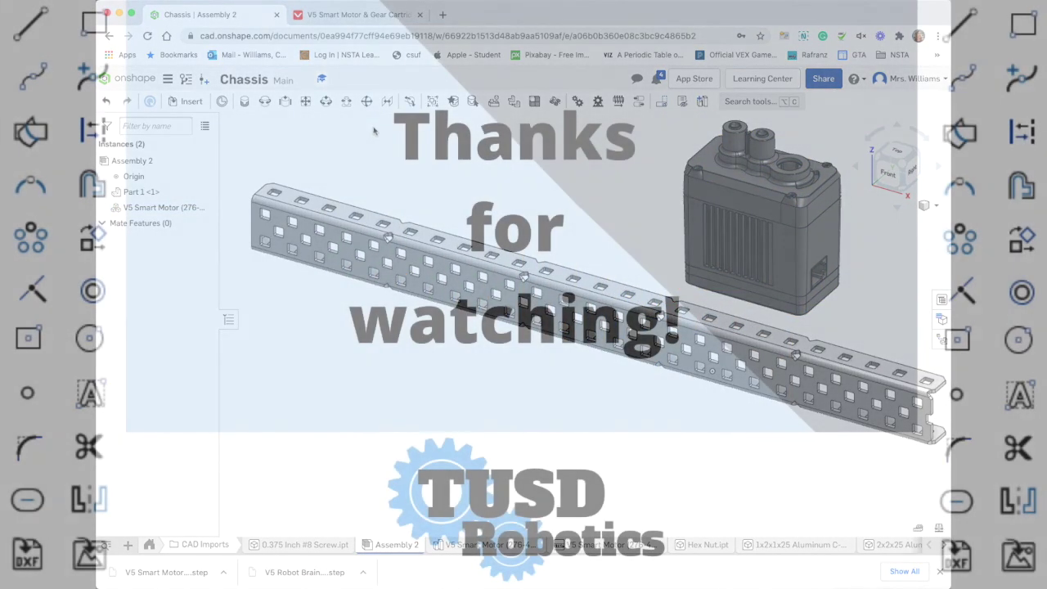